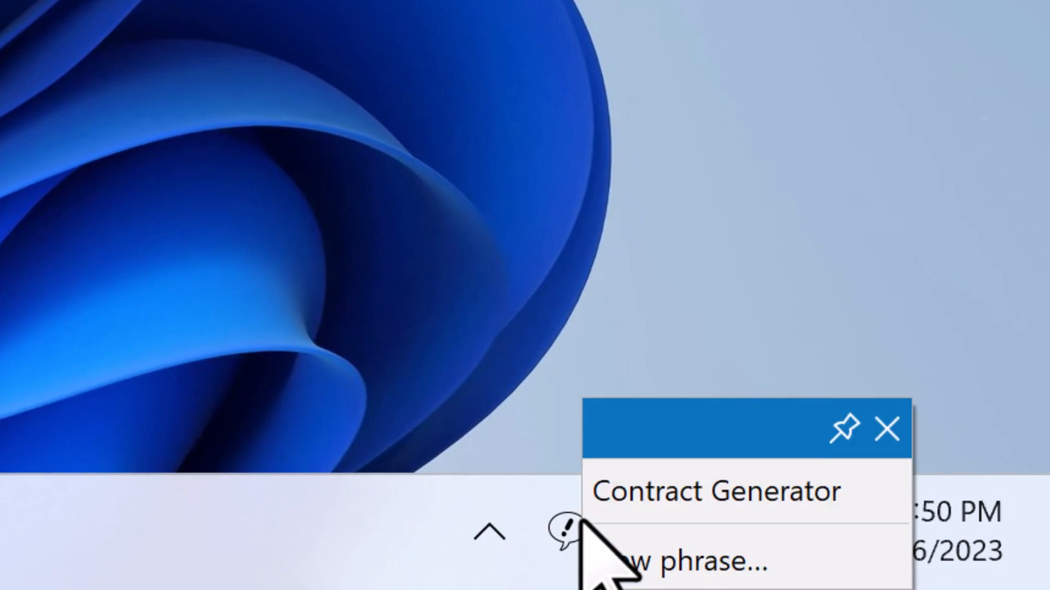
Step: Run the Contract Generator phrase and enter BMW as the name in its form
{"action": "left_click", "coordinate": [660, 490]}
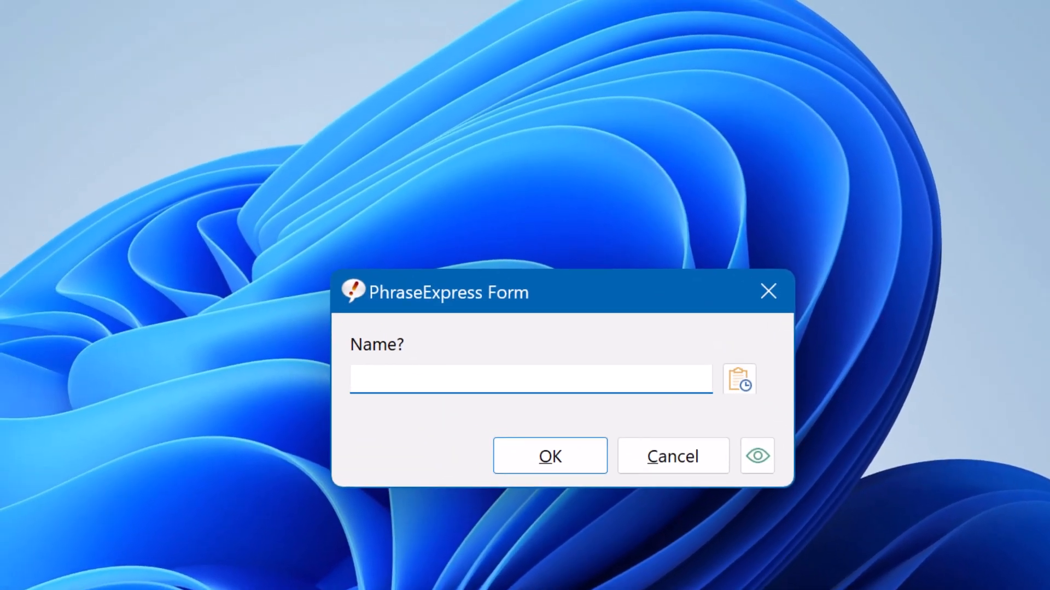
{"action": "type", "text": "BMW"}
{"action": "left_click", "coordinate": [589, 457]}
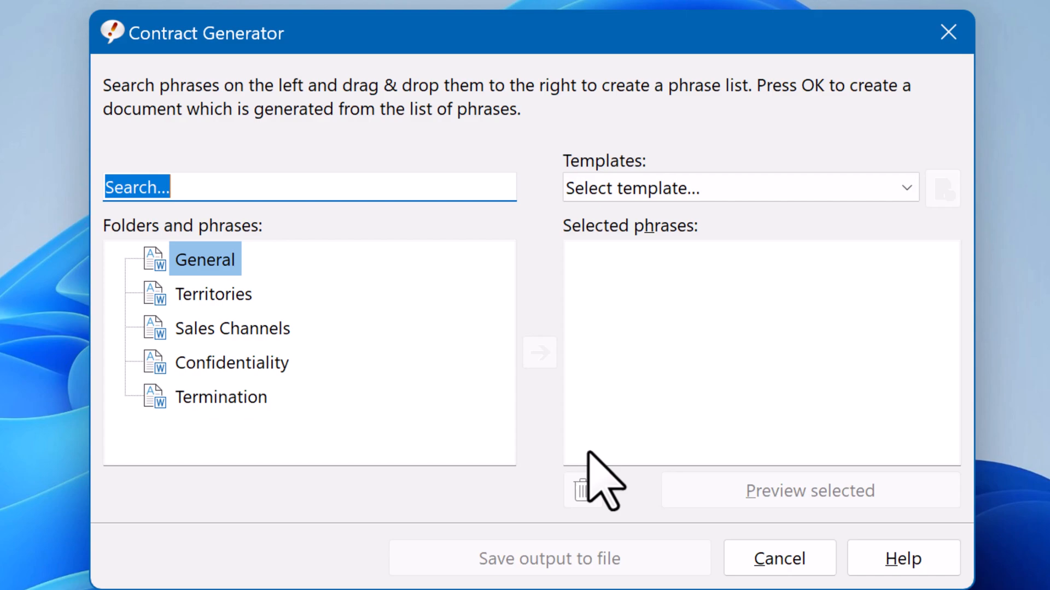
Step: Add the General, Sales Channels and Termination phrases to the contract's selected phrases
{"action": "double_click", "coordinate": [207, 267]}
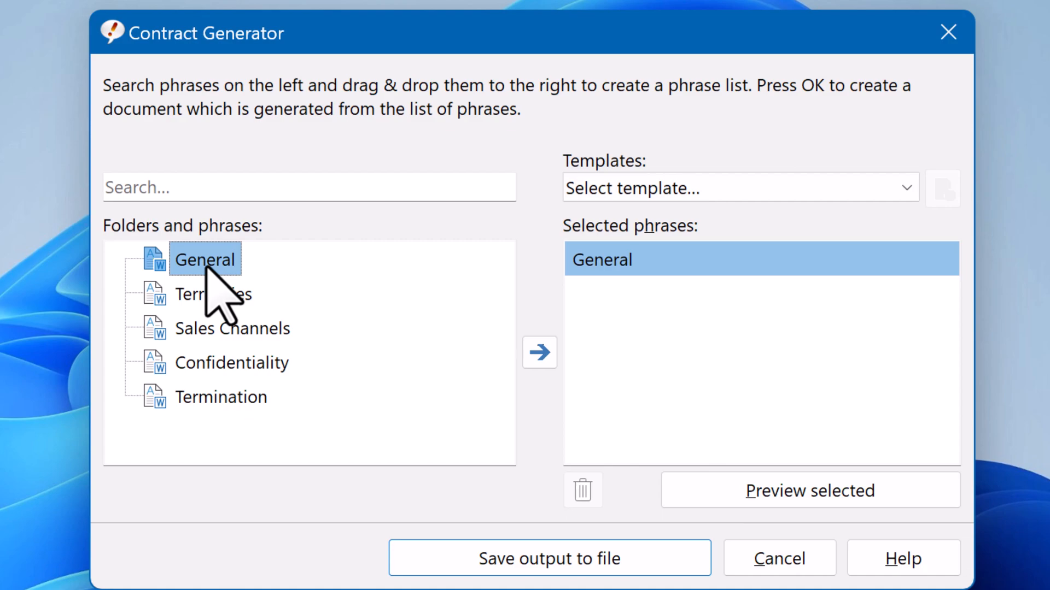
{"action": "double_click", "coordinate": [241, 328]}
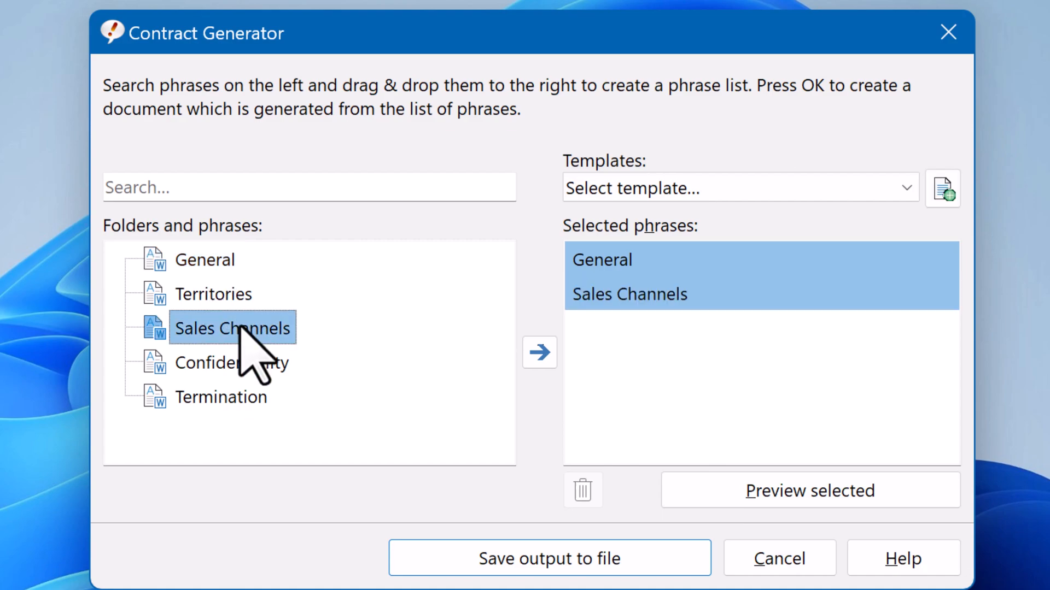
{"action": "double_click", "coordinate": [241, 398]}
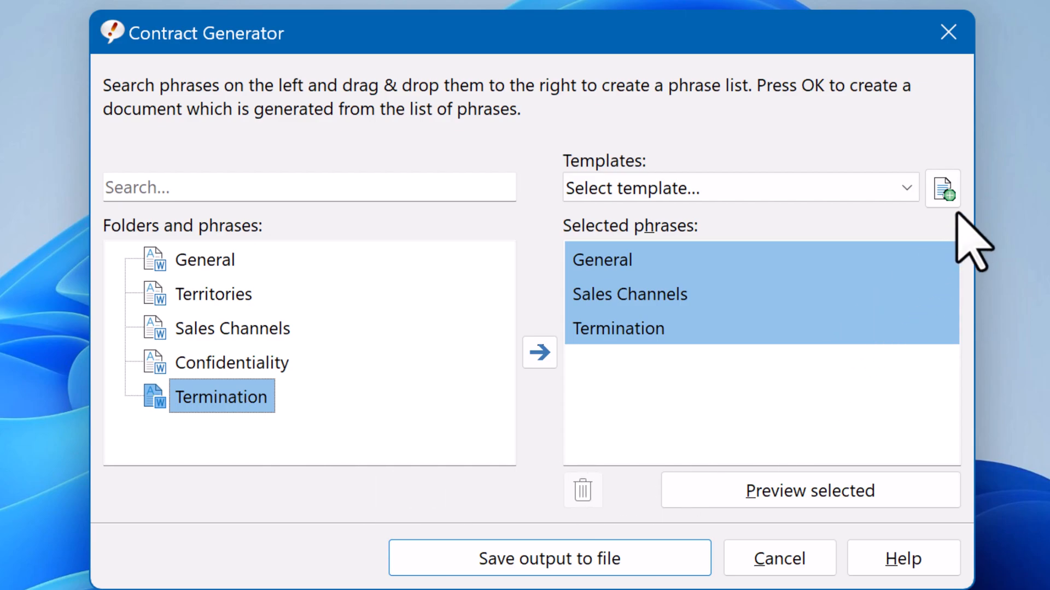
Step: Save the selected phrases as a template named template1
{"action": "left_click", "coordinate": [955, 193]}
{"action": "type", "text": "template1"}
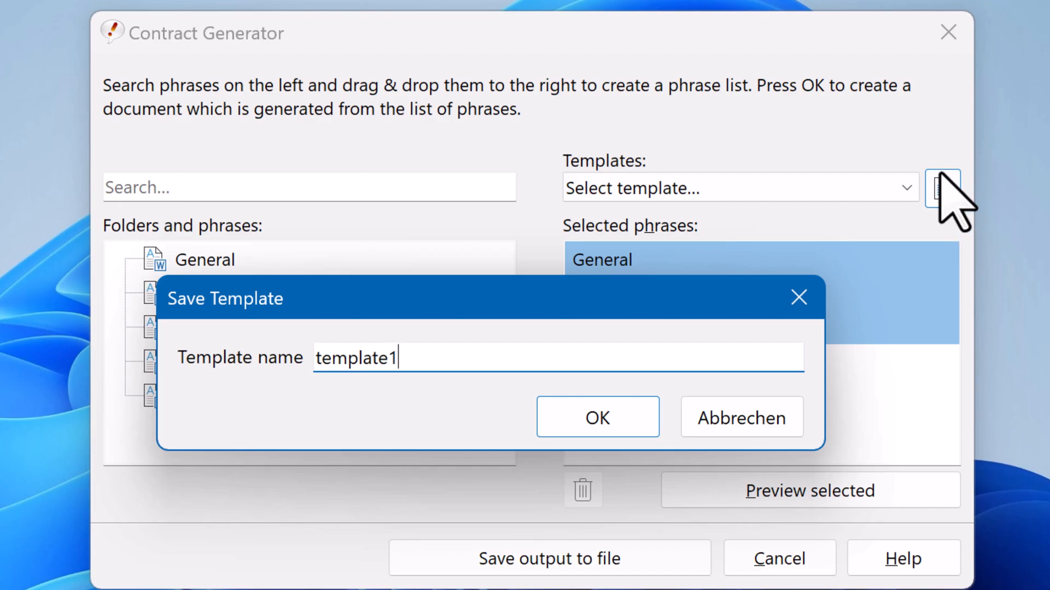
{"action": "left_click", "coordinate": [610, 417]}
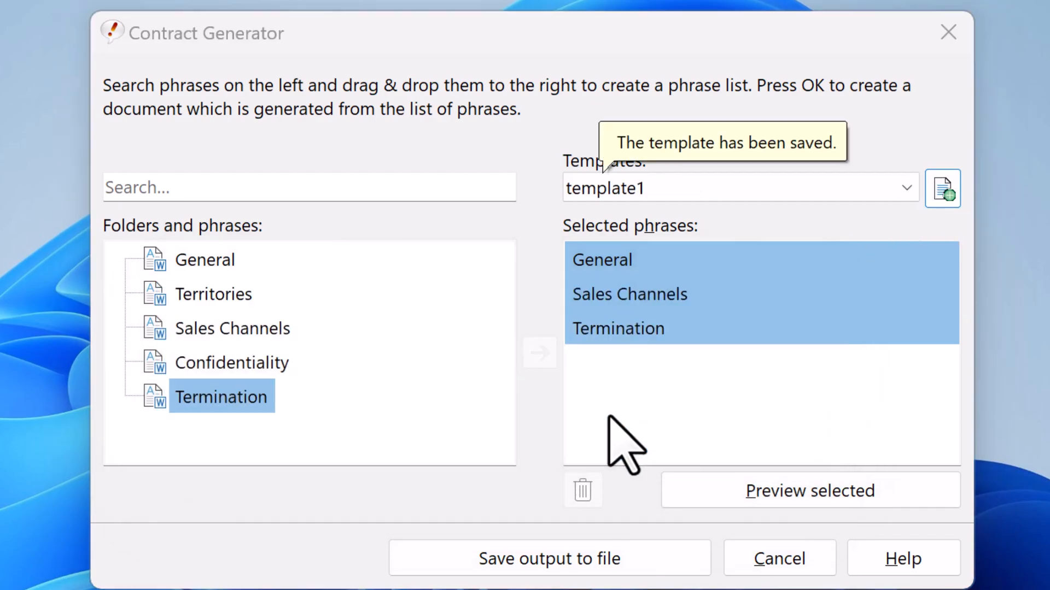
Step: Save the generated contract to file and open the saved document
{"action": "left_click", "coordinate": [652, 562]}
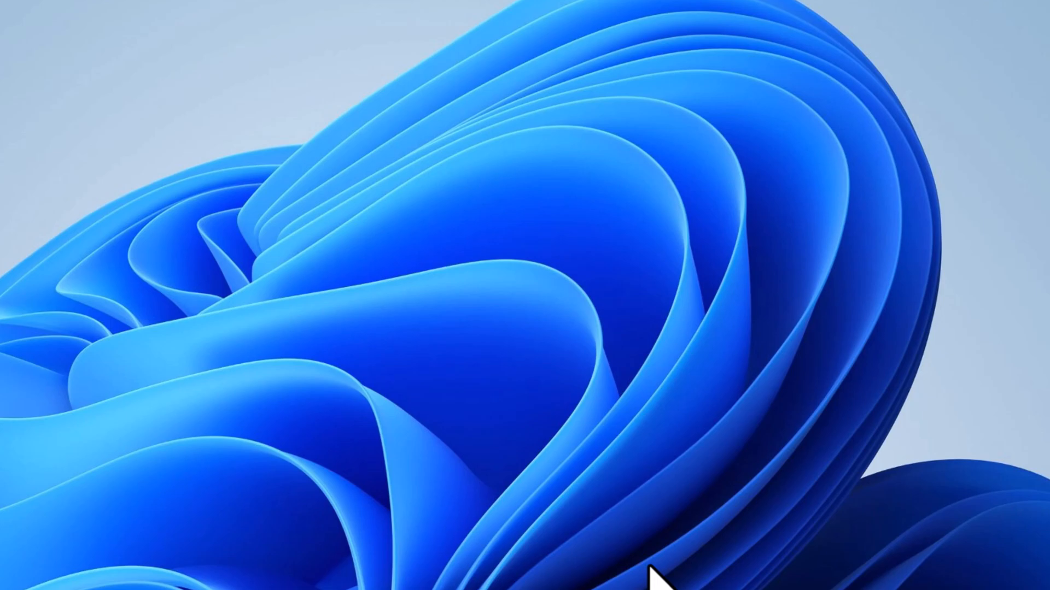
{"action": "double_click", "coordinate": [503, 369]}
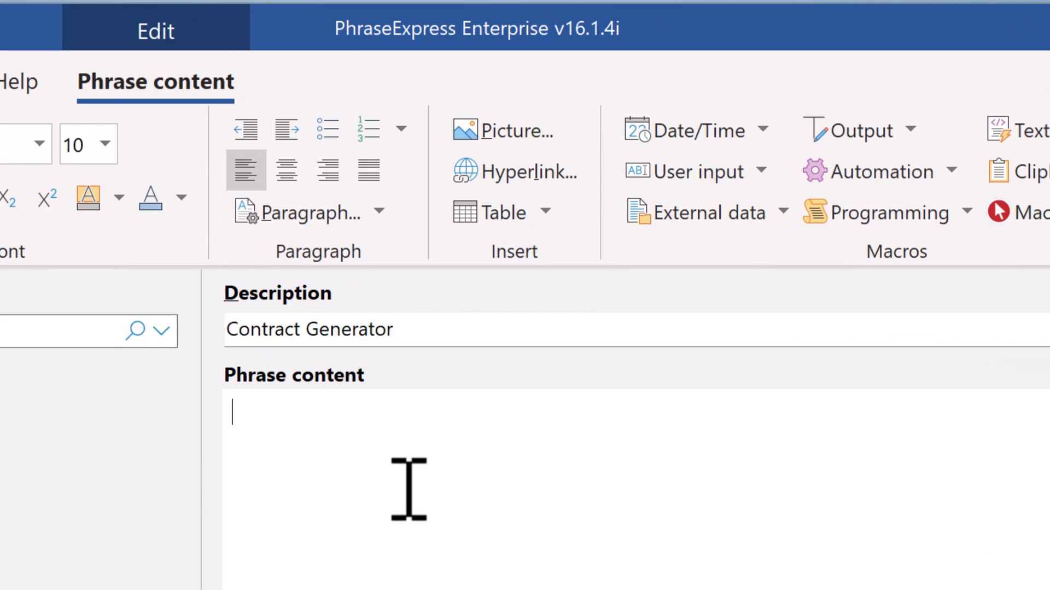
Step: Insert a Document Generator macro into the Contract Generator phrase's content and name it Contract Generator
{"action": "left_click", "coordinate": [746, 176]}
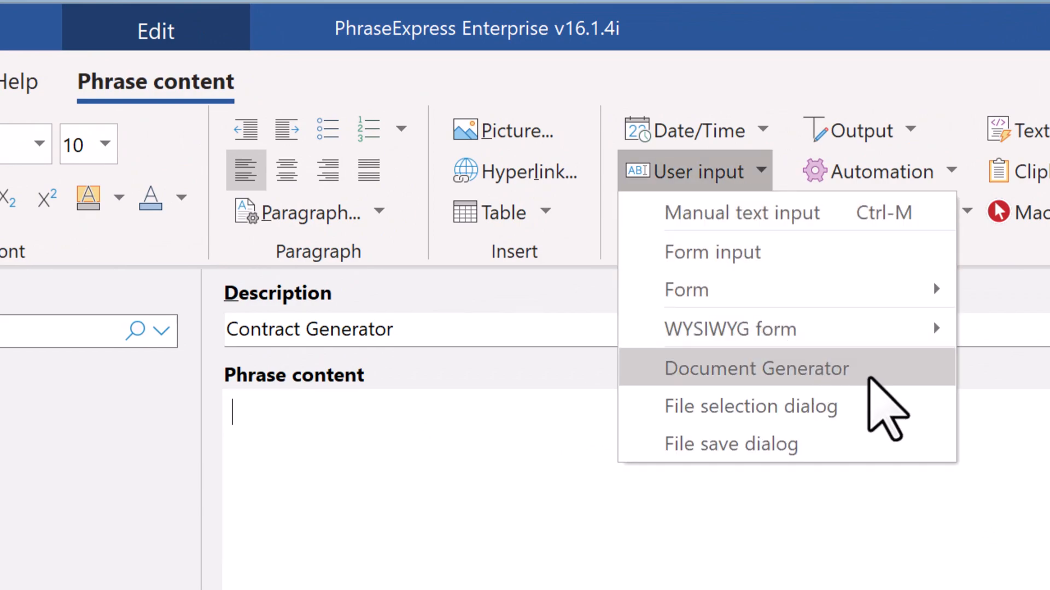
{"action": "left_click", "coordinate": [869, 379]}
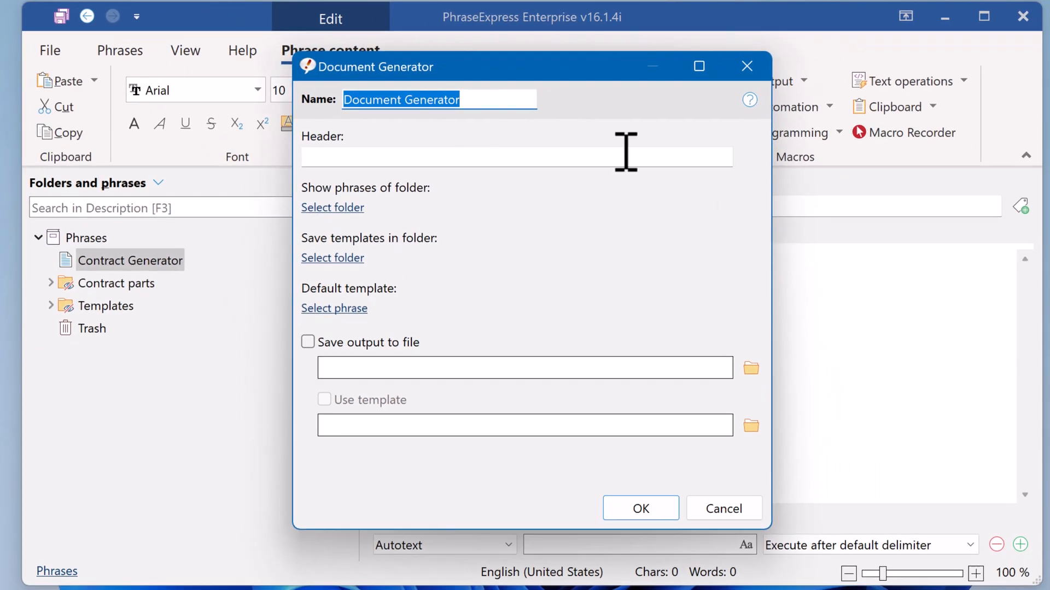
{"action": "double_click", "coordinate": [399, 99]}
{"action": "type", "text": "Contract"}
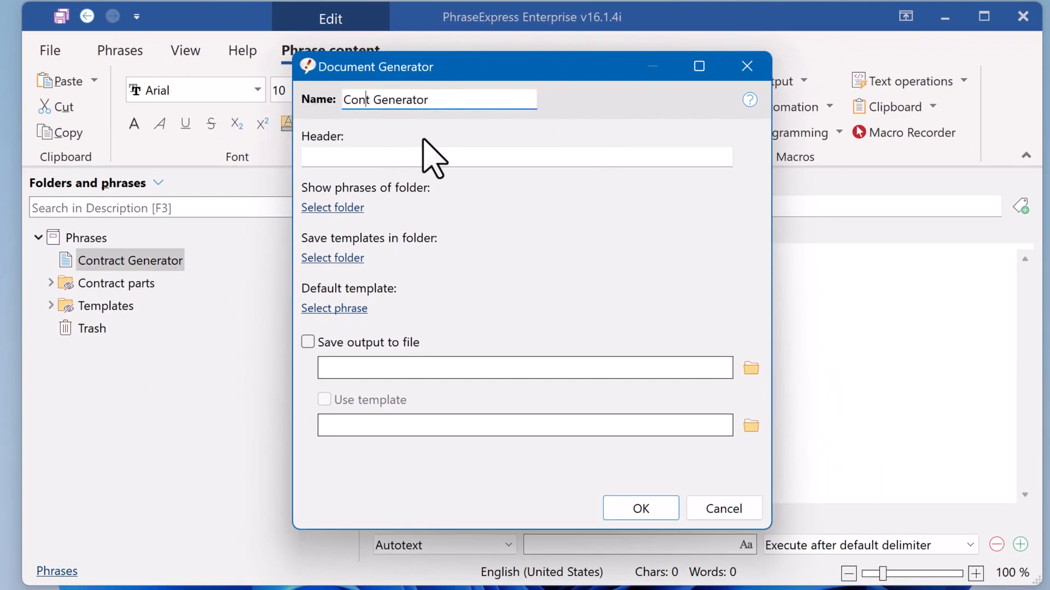
Step: Copy the macro's name into its header and confirm the Document Generator settings
{"action": "left_click_drag", "start_coordinate": [468, 101], "coordinate": [300, 98]}
{"action": "key", "text": "ctrl+c"}
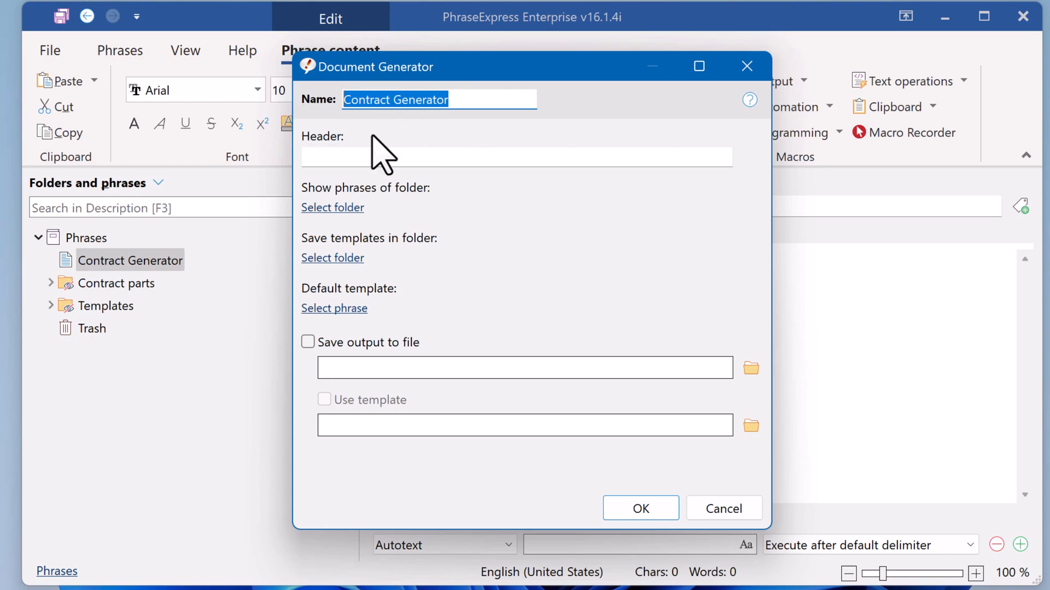
{"action": "left_click", "coordinate": [473, 160]}
{"action": "key", "text": "ctrl+v"}
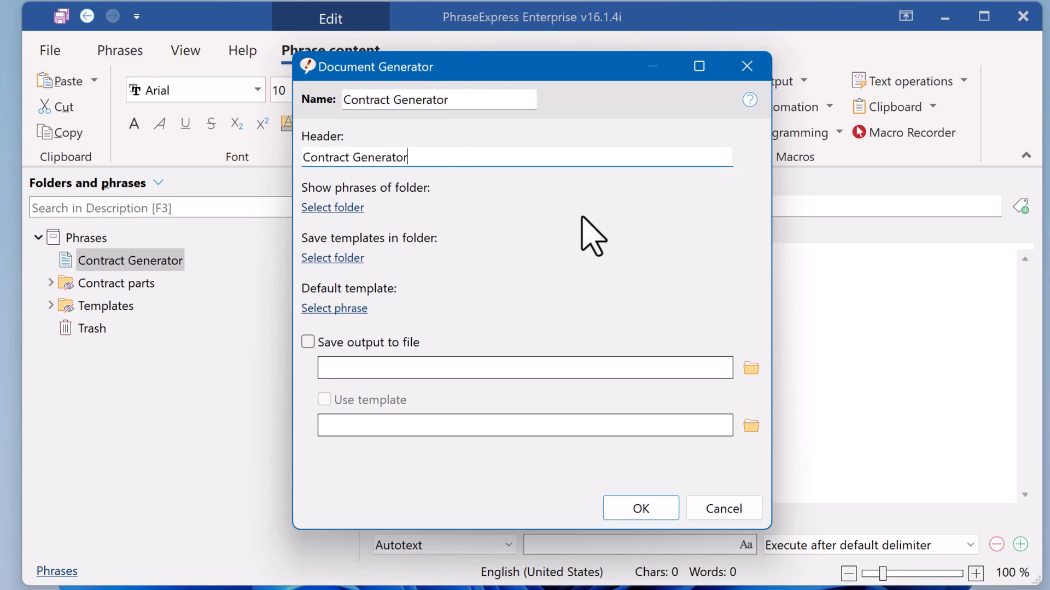
{"action": "left_click", "coordinate": [637, 508]}
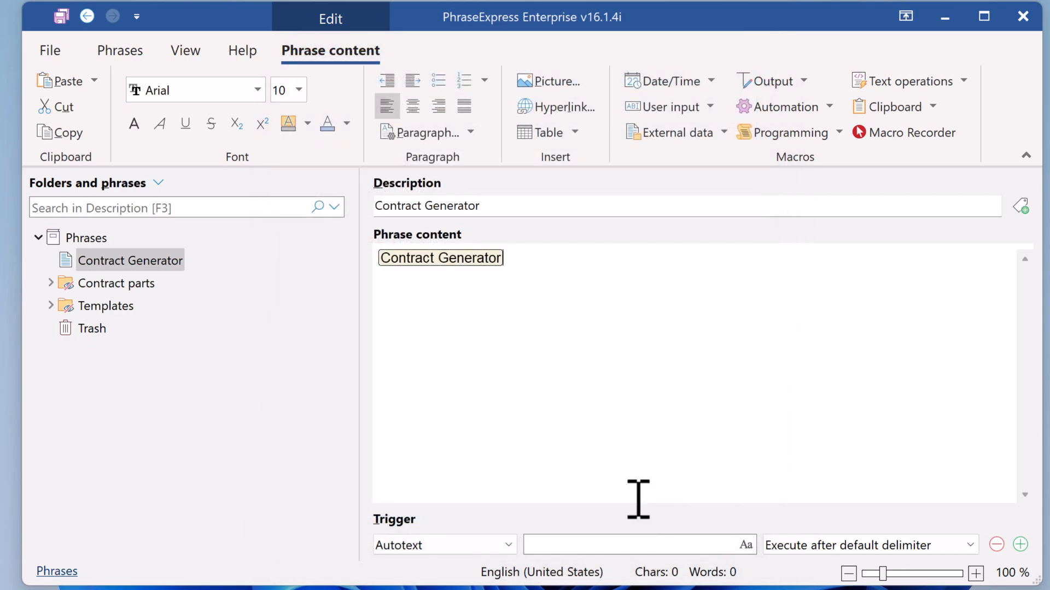
Step: Add "pre text" before and "post text" after the Contract Generator macro in the phrase content
{"action": "type", "text": "post "}
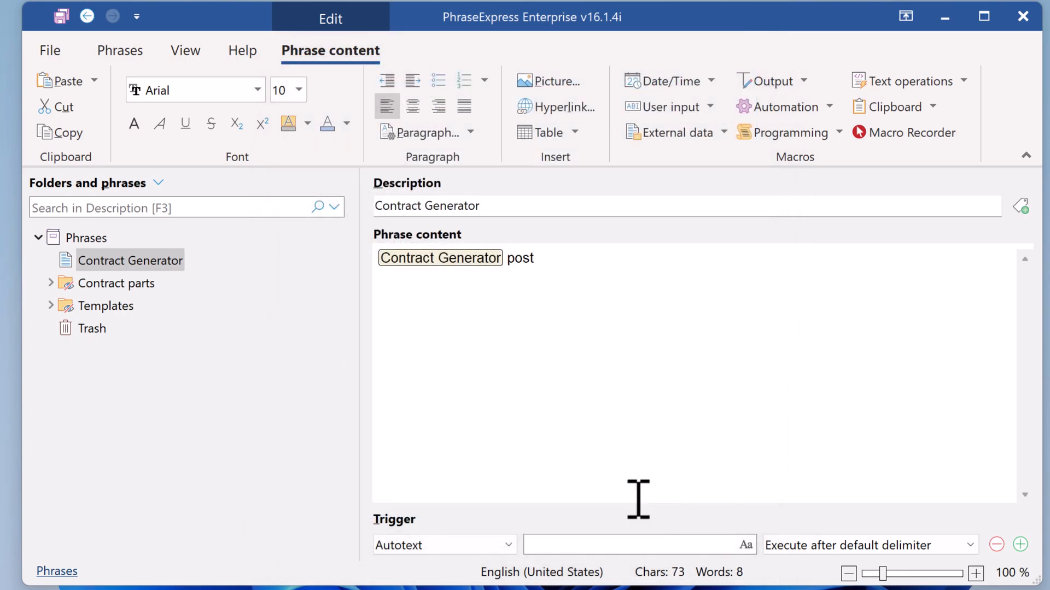
{"action": "type", "text": "text "}
{"action": "type", "text": "pre text"}
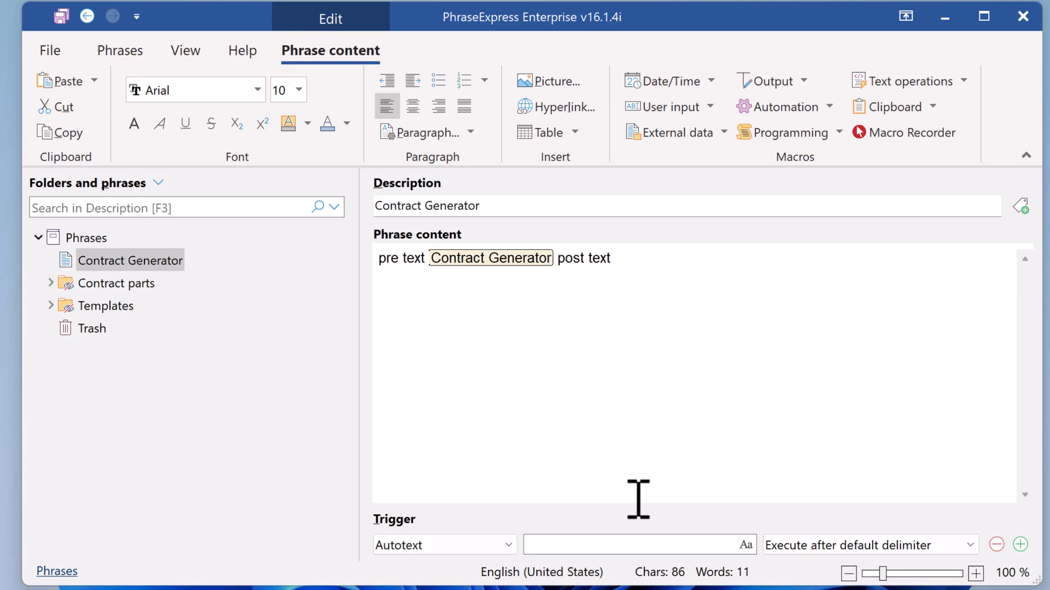
Step: Remove the sample text around the macro, leaving only the Contract Generator macro in the phrase content
{"action": "key", "text": "ctrl+z"}
{"action": "key", "text": "shift+End"}
{"action": "key", "text": "Delete"}
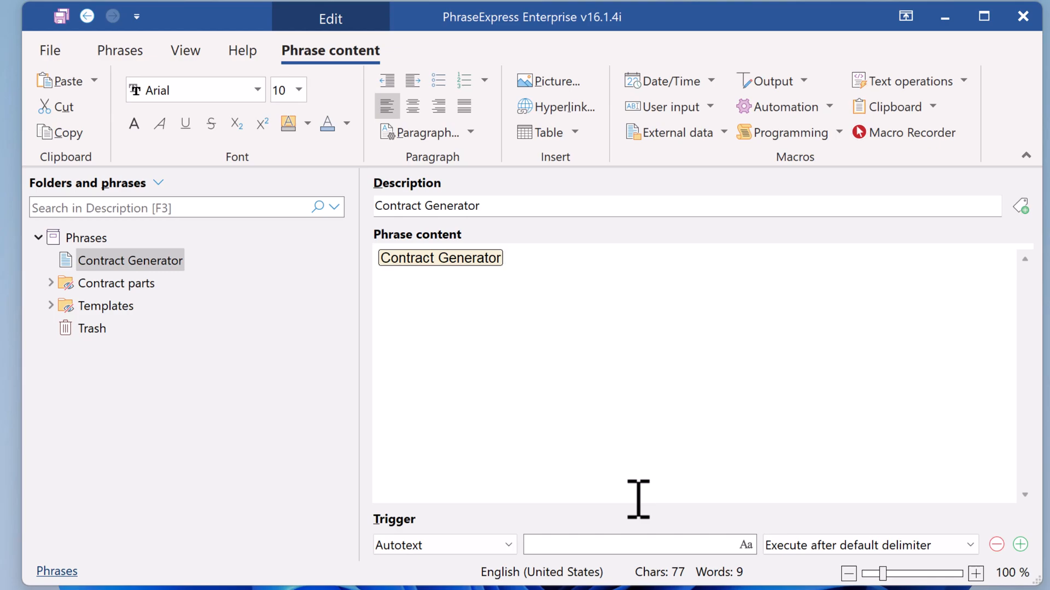
Step: Edit the Contract Generator macro so that it shows the phrases of the Contract parts folder
{"action": "double_click", "coordinate": [432, 258]}
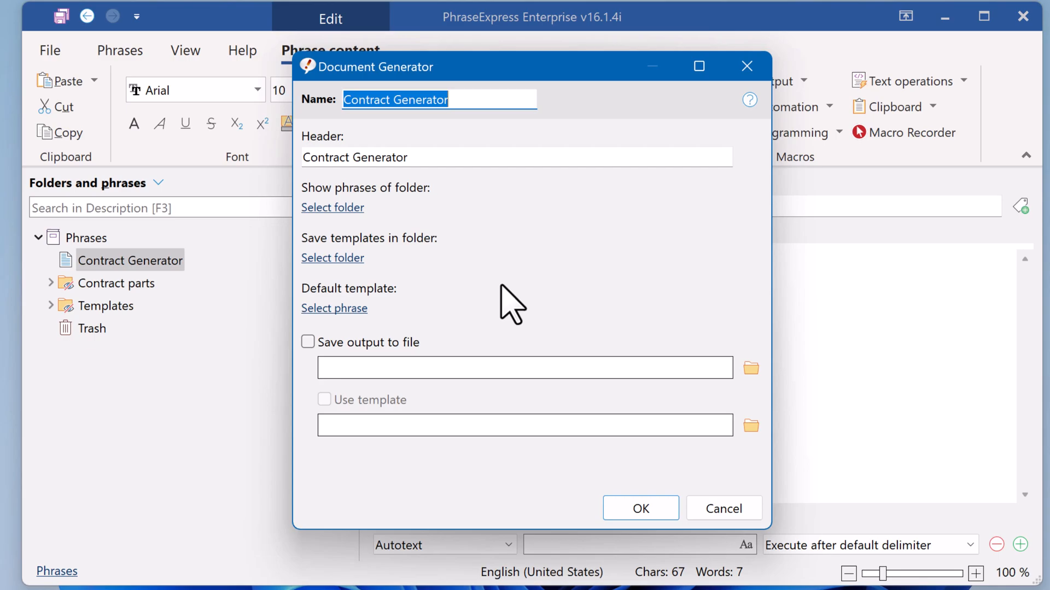
{"action": "left_click", "coordinate": [338, 209]}
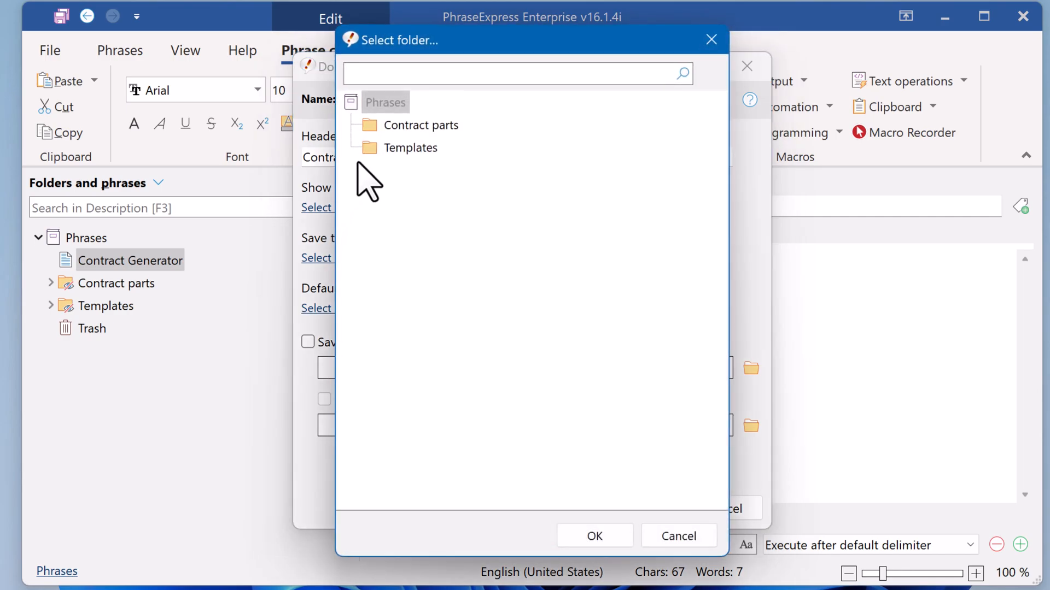
{"action": "left_click", "coordinate": [408, 127]}
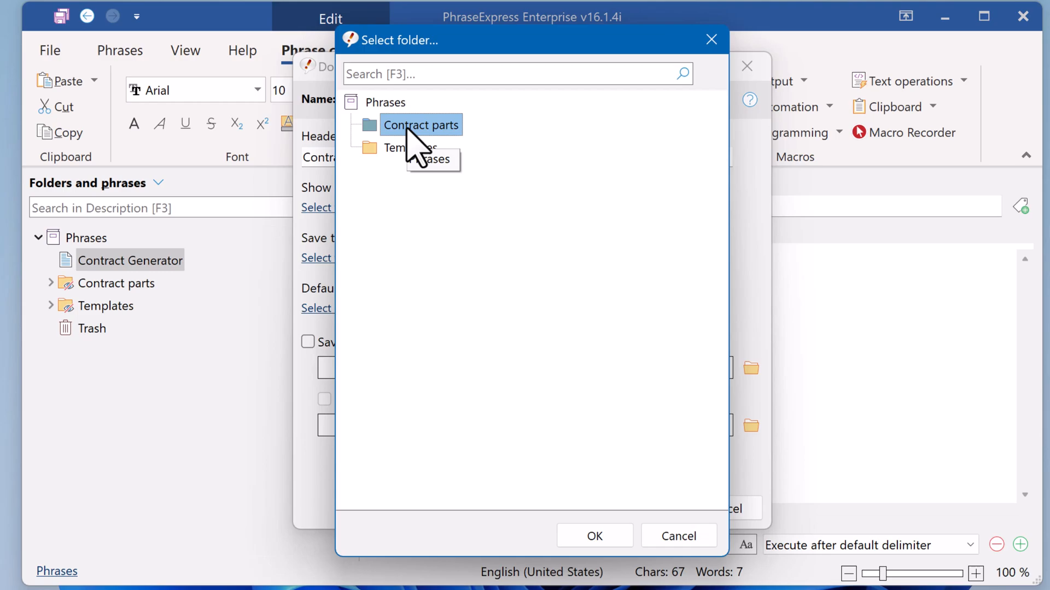
{"action": "left_click", "coordinate": [569, 535]}
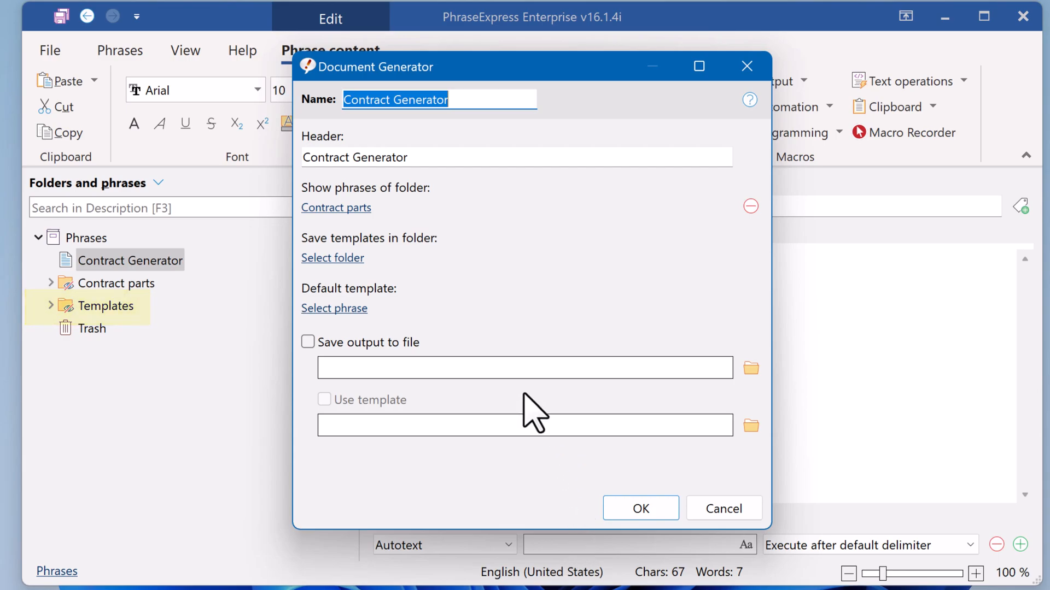
Step: Set the macro to save templates in the Templates folder and use template1 as the default template
{"action": "left_click", "coordinate": [326, 258]}
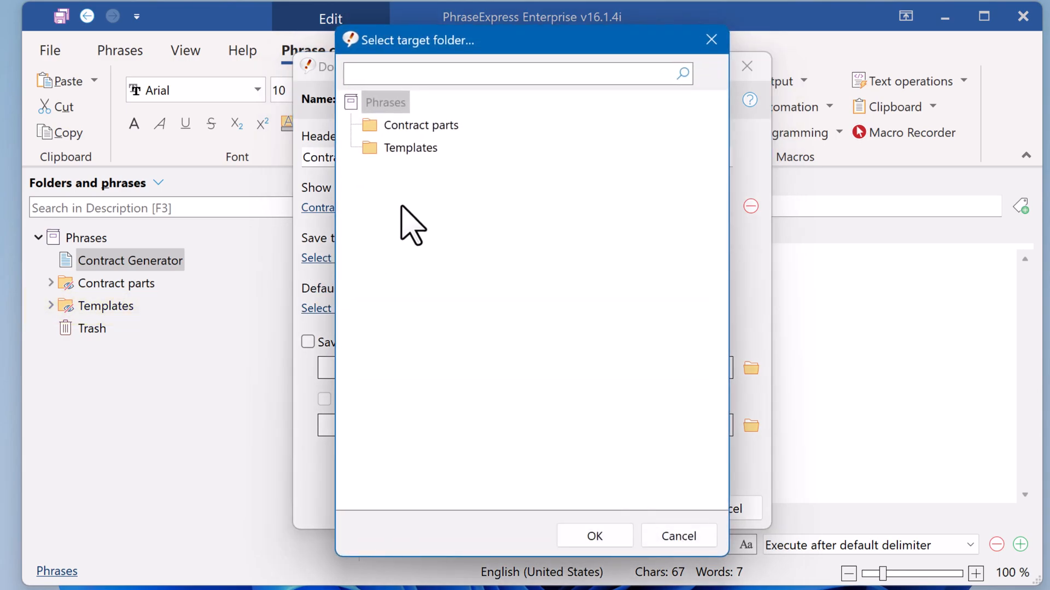
{"action": "left_click", "coordinate": [429, 152]}
{"action": "left_click", "coordinate": [571, 533]}
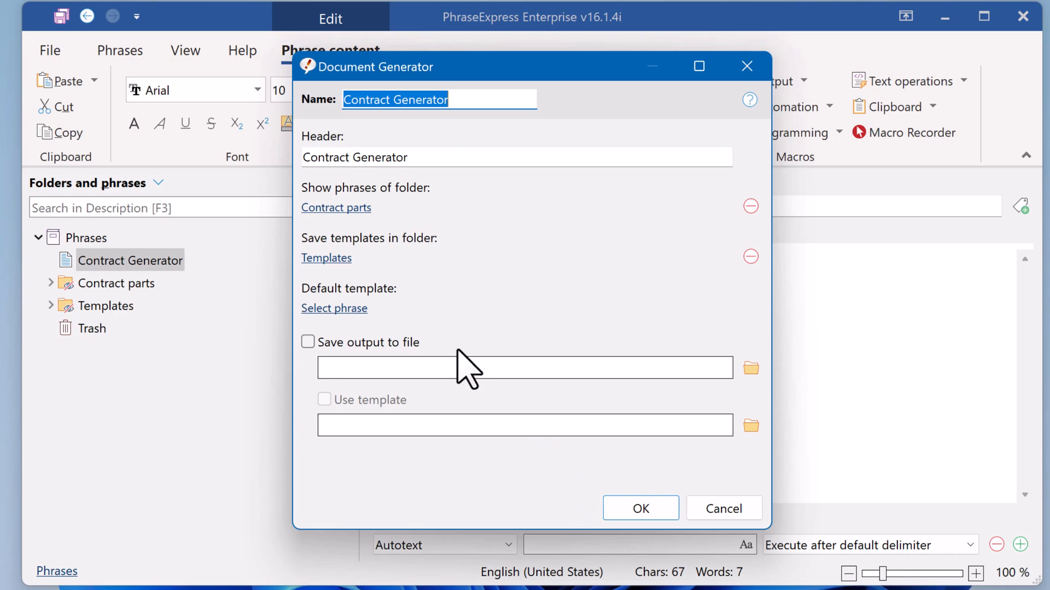
{"action": "left_click", "coordinate": [342, 309]}
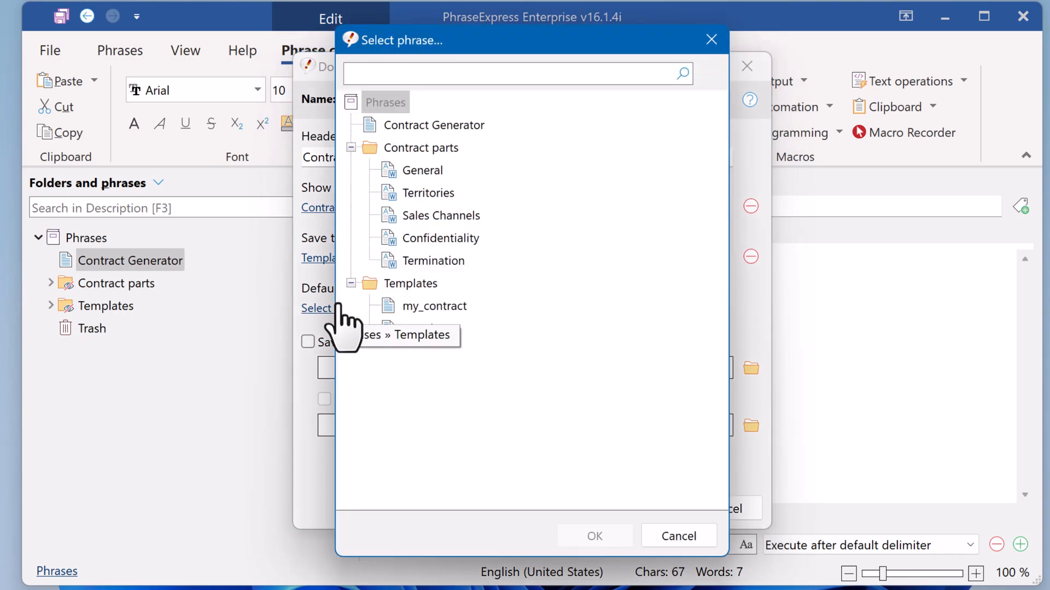
{"action": "left_click", "coordinate": [430, 328]}
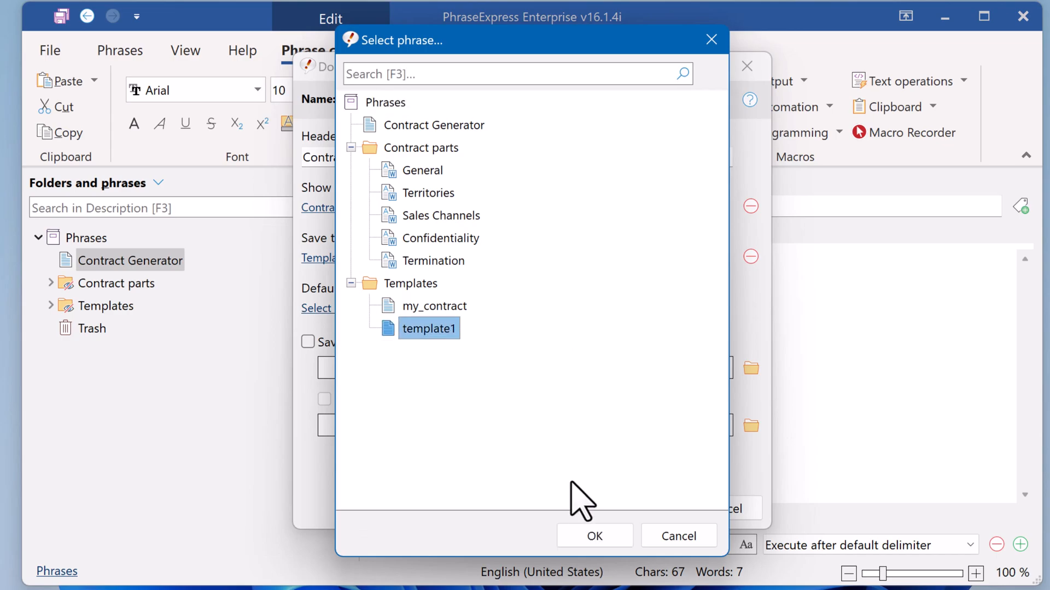
{"action": "left_click", "coordinate": [581, 536]}
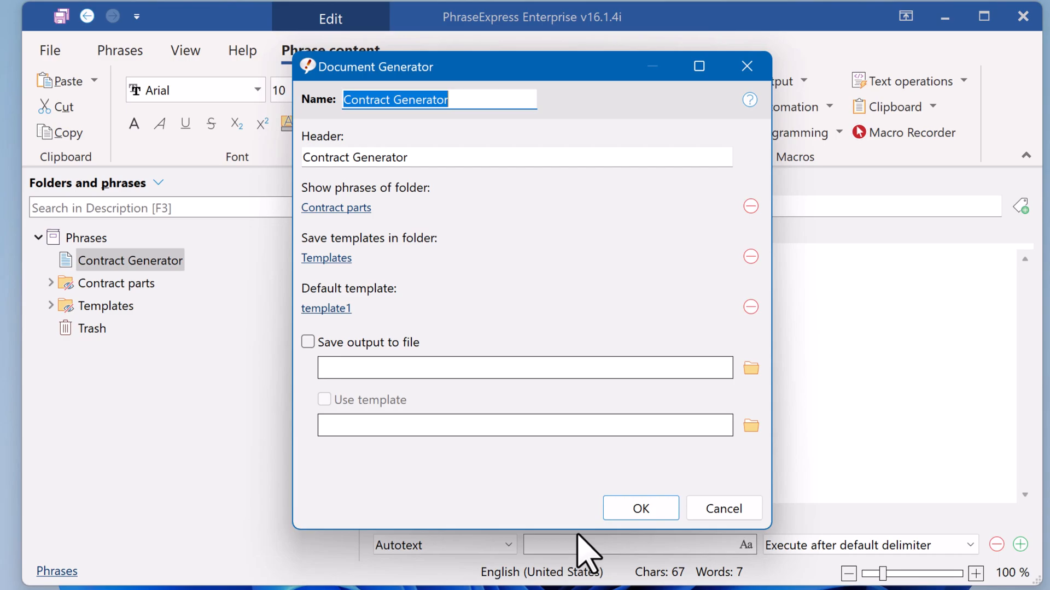
Step: Enable saving the output to a file and set it to a file named contract on the Desktop
{"action": "left_click", "coordinate": [308, 343]}
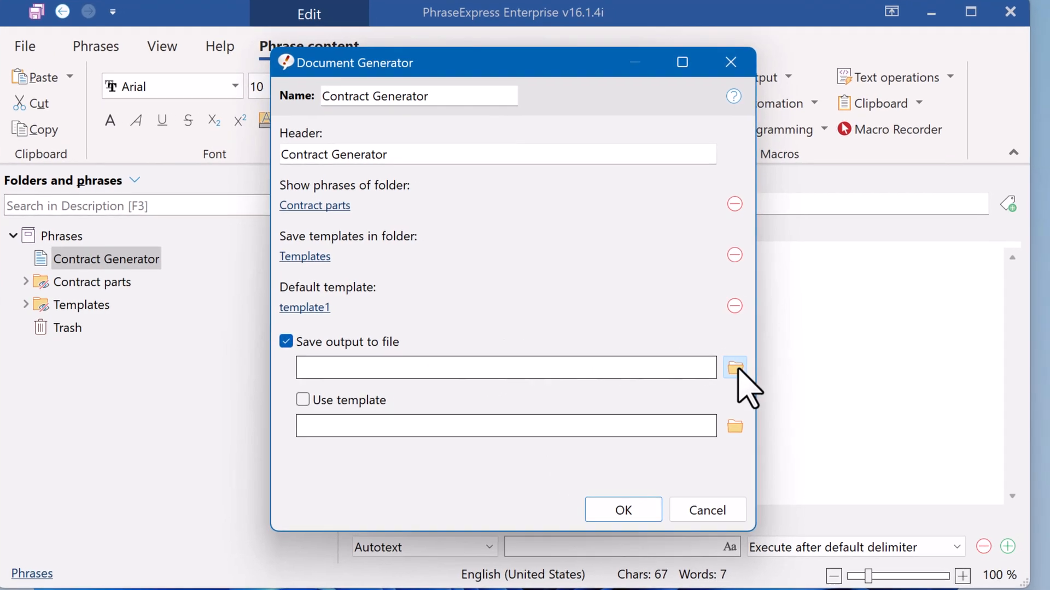
{"action": "left_click", "coordinate": [736, 368]}
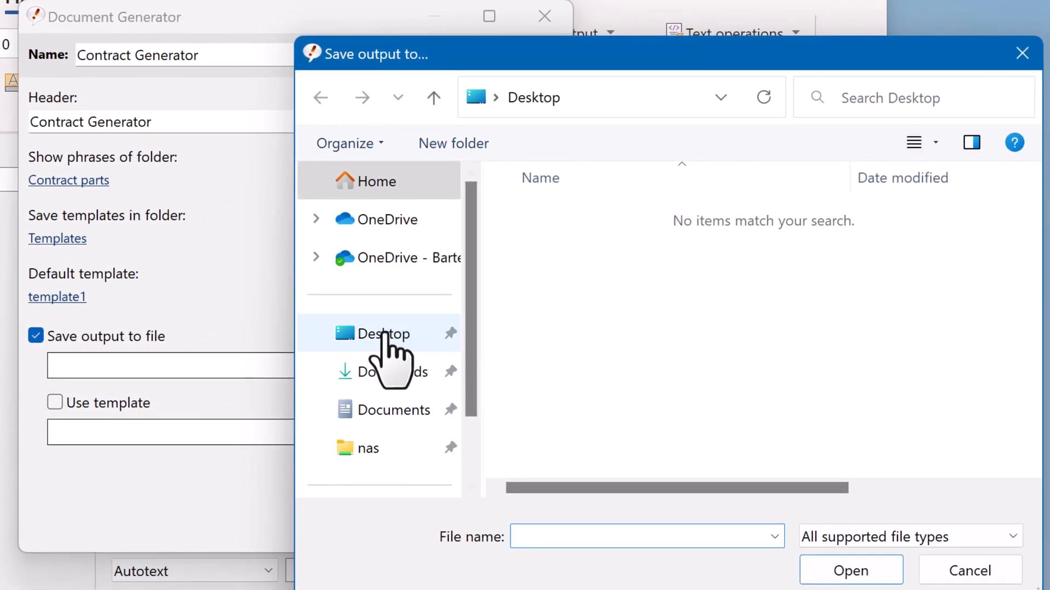
{"action": "left_click", "coordinate": [591, 338]}
{"action": "type", "text": "contract"}
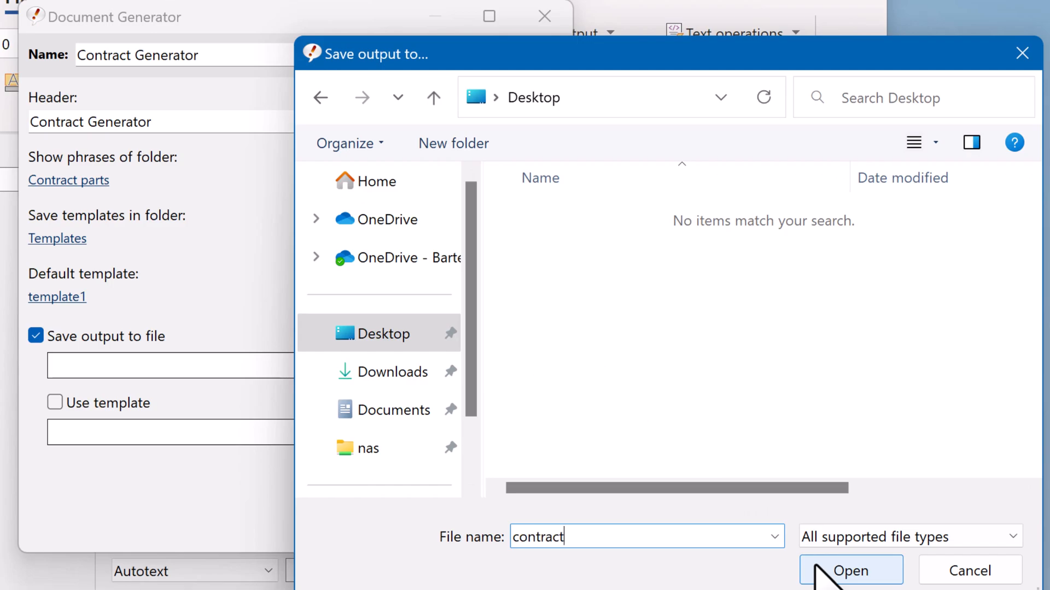
{"action": "left_click", "coordinate": [820, 572]}
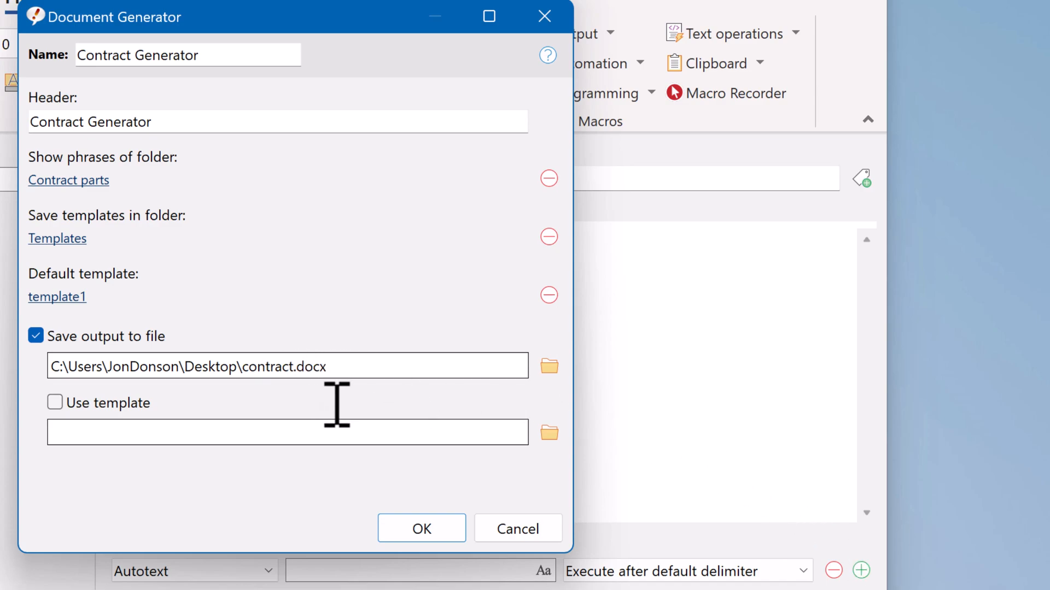
Step: Extend the output file name after contract with an underscore, a Date/Time macro in dd.mm.yyyy format, and another underscore
{"action": "type", "text": "_"}
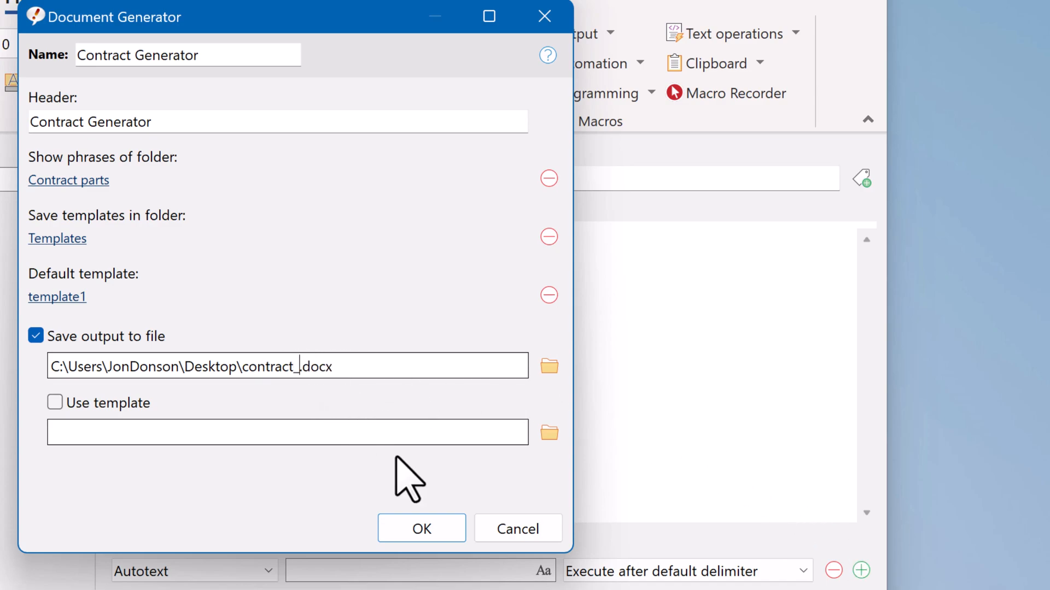
{"action": "right_click", "coordinate": [301, 370]}
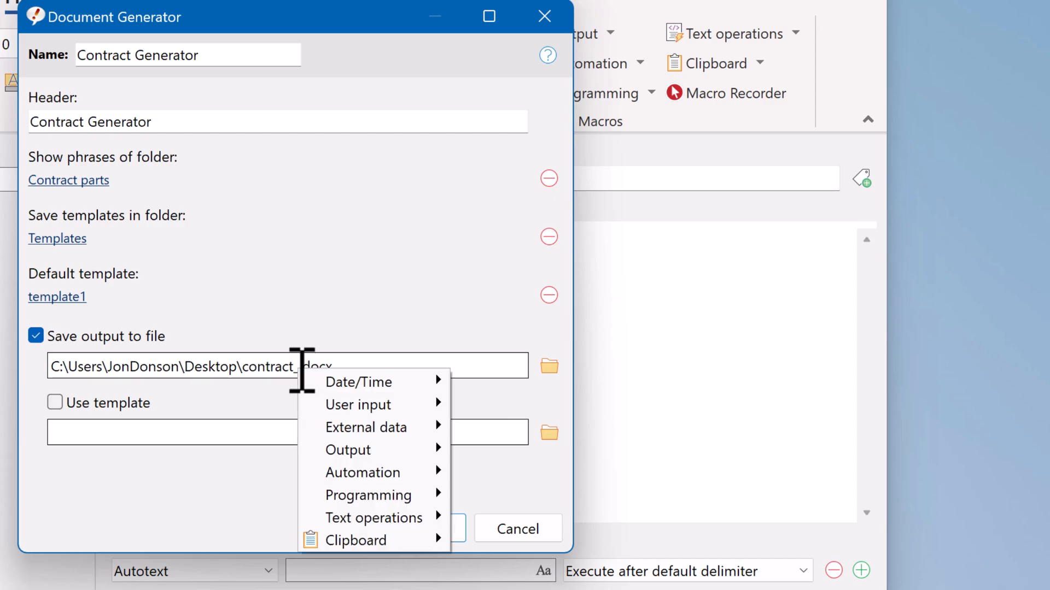
{"action": "mouse_move", "coordinate": [343, 383]}
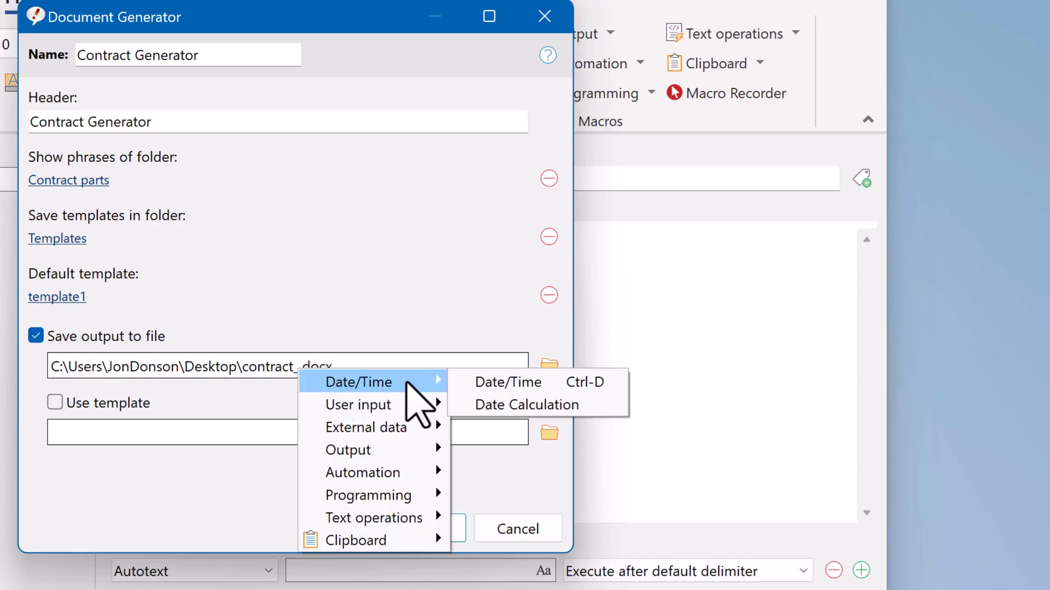
{"action": "left_click", "coordinate": [486, 384]}
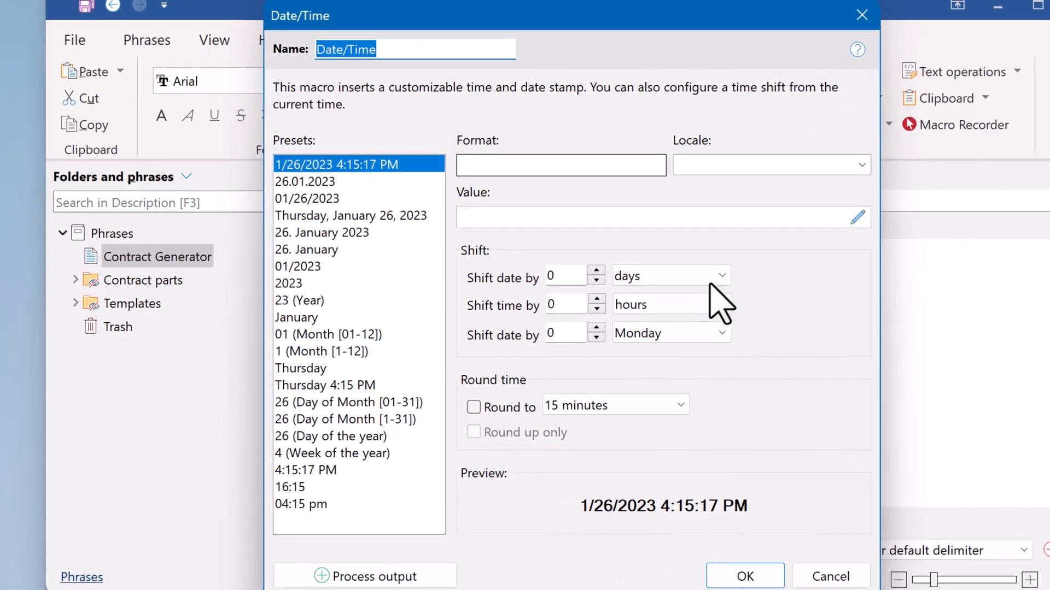
{"action": "left_click", "coordinate": [327, 181]}
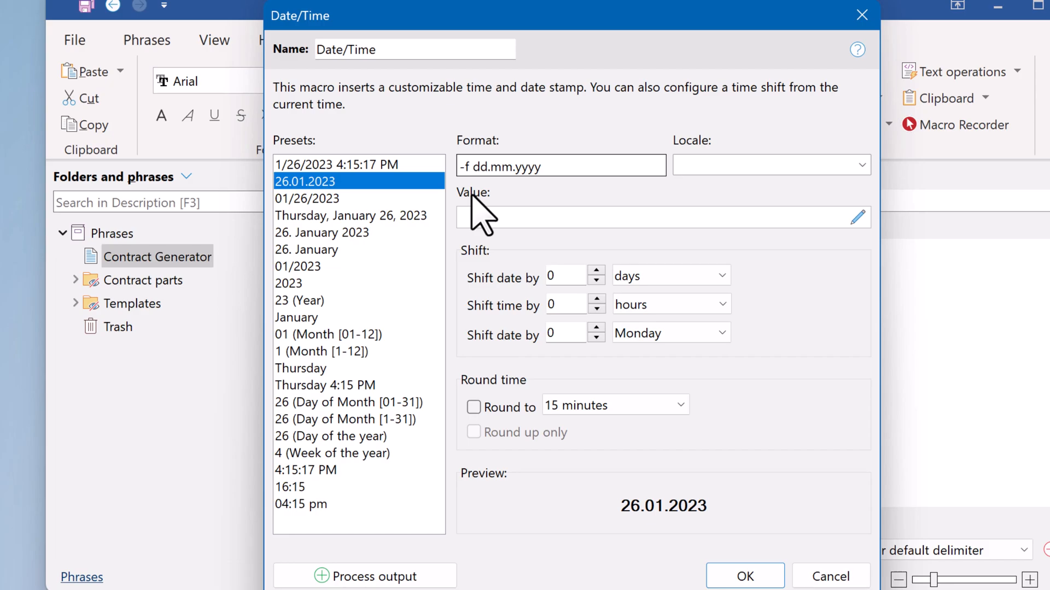
{"action": "left_click", "coordinate": [746, 577]}
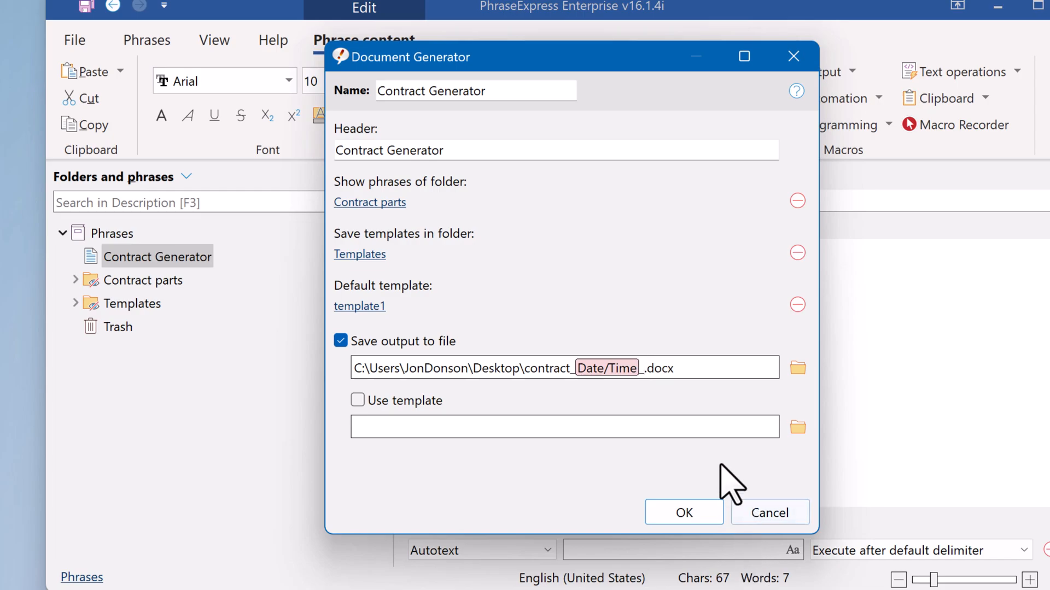
Step: Add a single-line form input named Name before .docx in the output path, labelled Name?, with Letters syntax and Last user input/selection enabled
{"action": "right_click", "coordinate": [649, 368]}
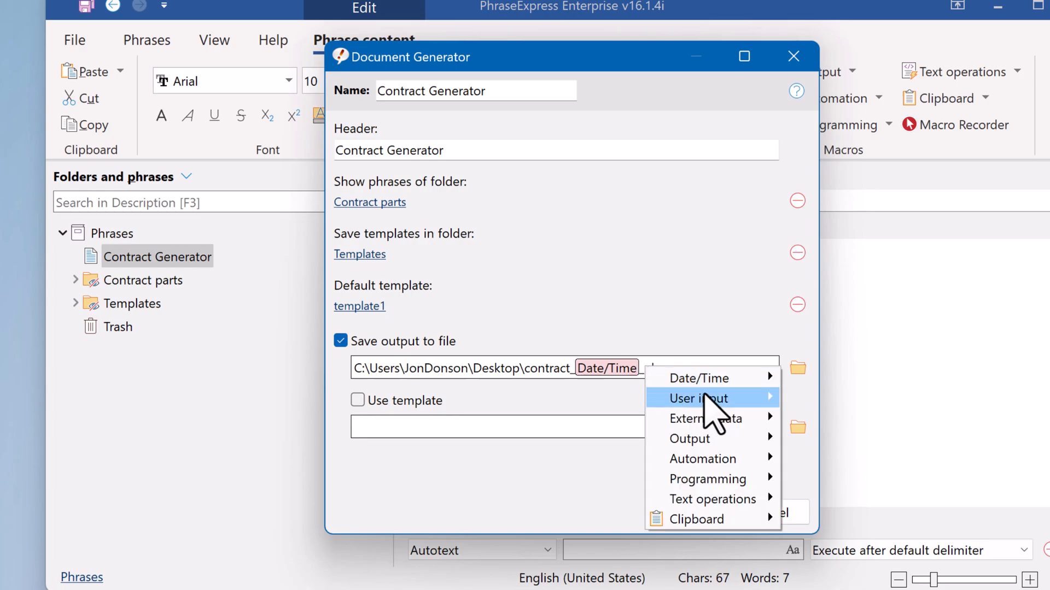
{"action": "mouse_move", "coordinate": [708, 399]}
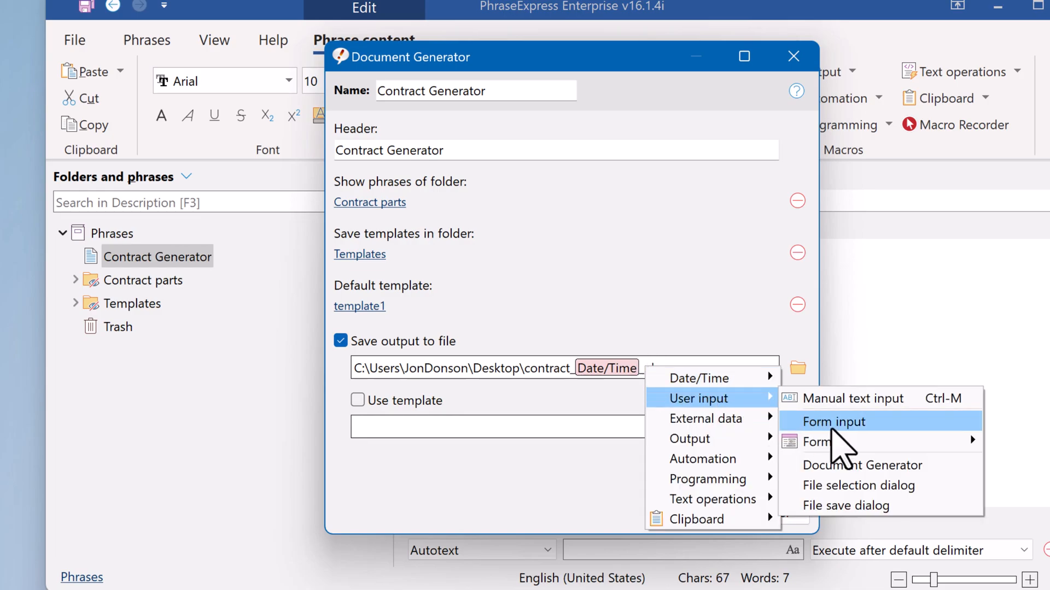
{"action": "left_click", "coordinate": [831, 428]}
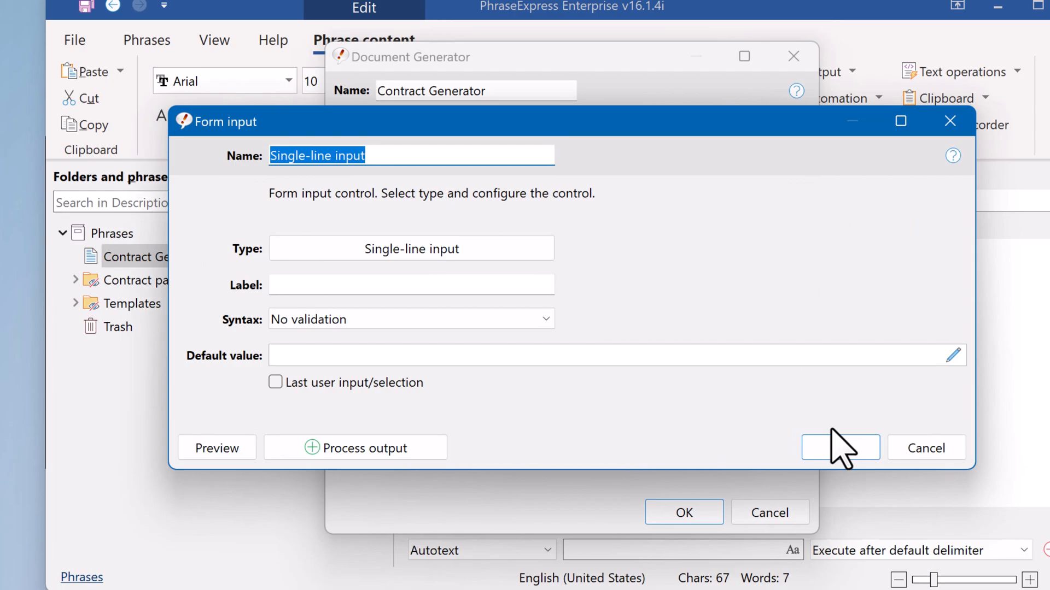
{"action": "type", "text": "Name"}
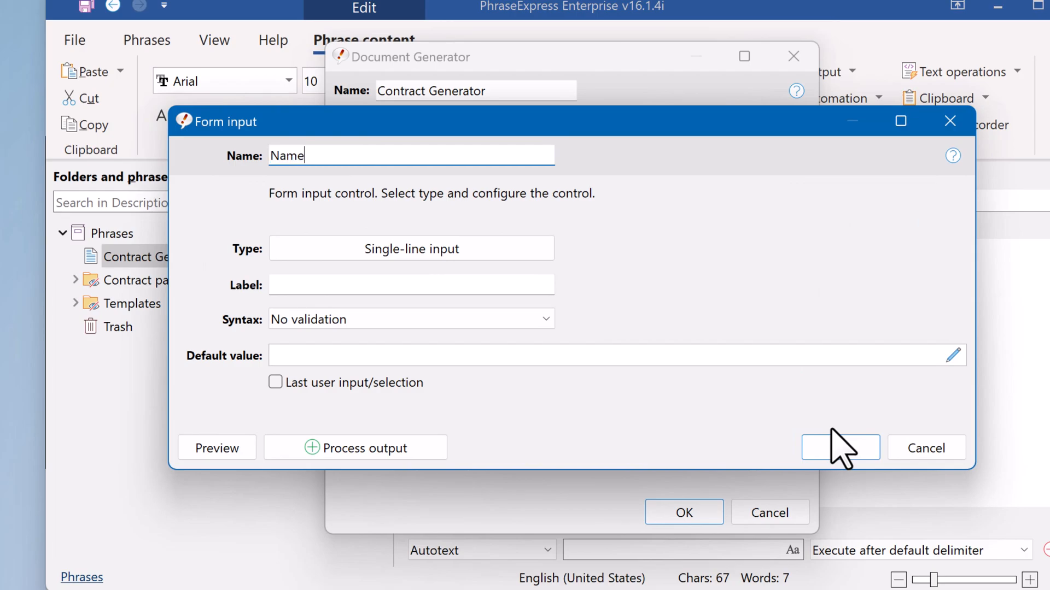
{"action": "left_click", "coordinate": [408, 287]}
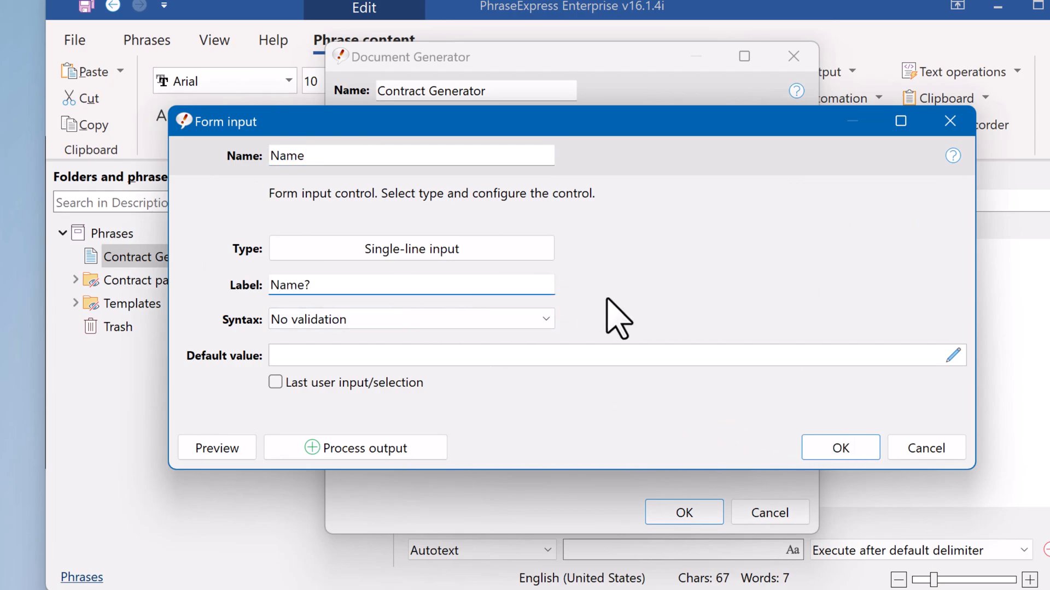
{"action": "left_click", "coordinate": [471, 321]}
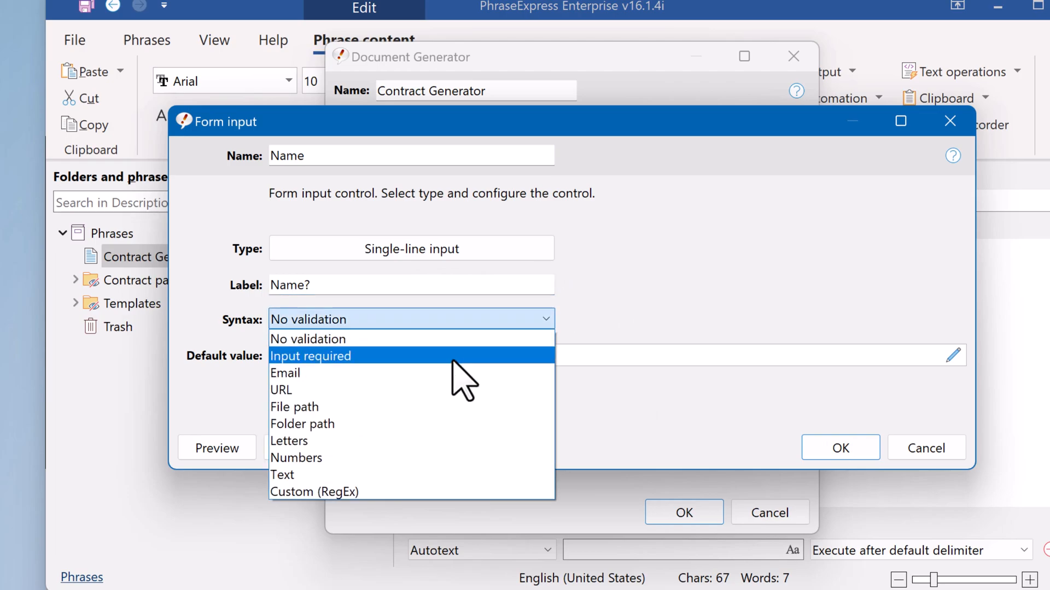
{"action": "left_click", "coordinate": [432, 441]}
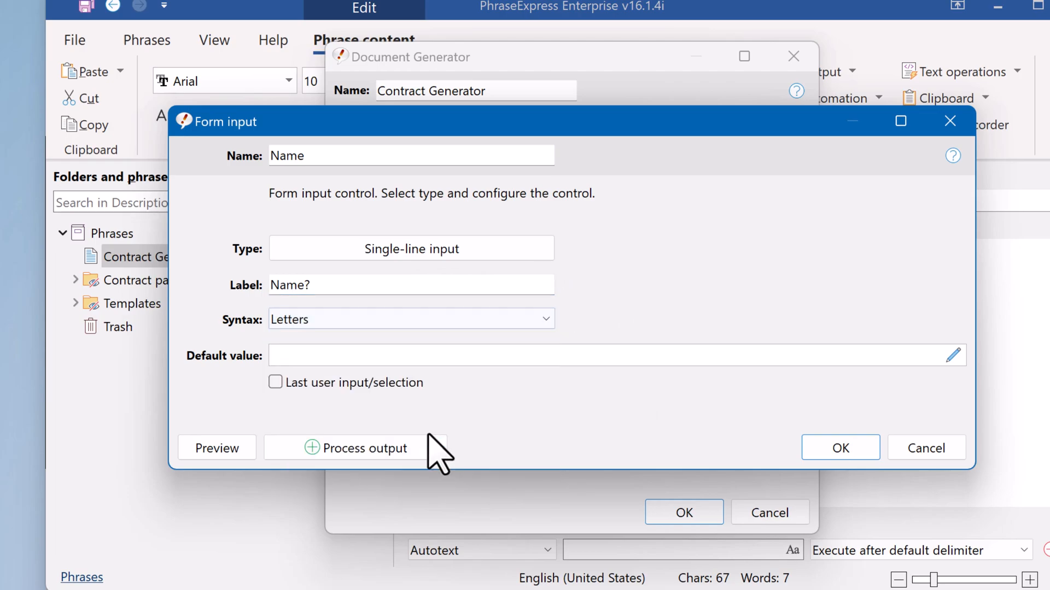
{"action": "left_click", "coordinate": [363, 386]}
Step: Add a Trim processing step to the Name input's output and insert the input into the output file name
{"action": "left_click", "coordinate": [363, 445]}
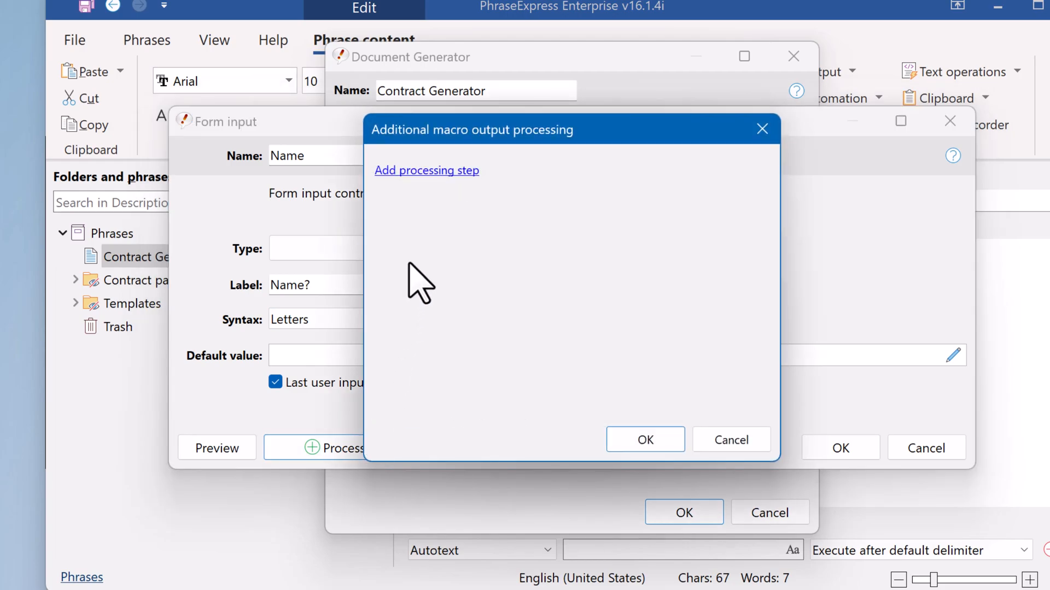
{"action": "left_click", "coordinate": [412, 174]}
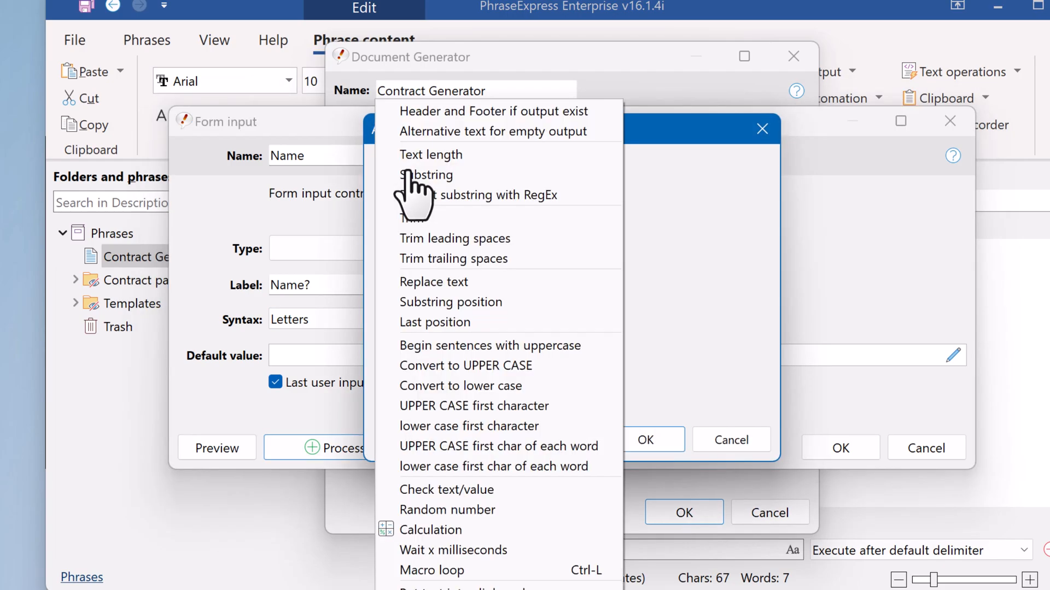
{"action": "left_click", "coordinate": [430, 218]}
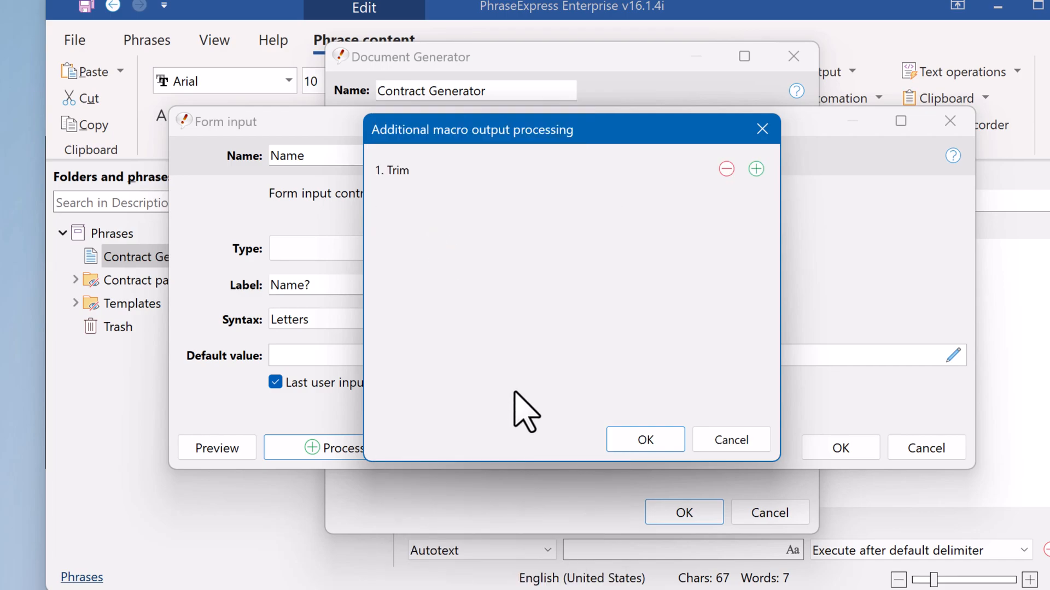
{"action": "left_click", "coordinate": [611, 444]}
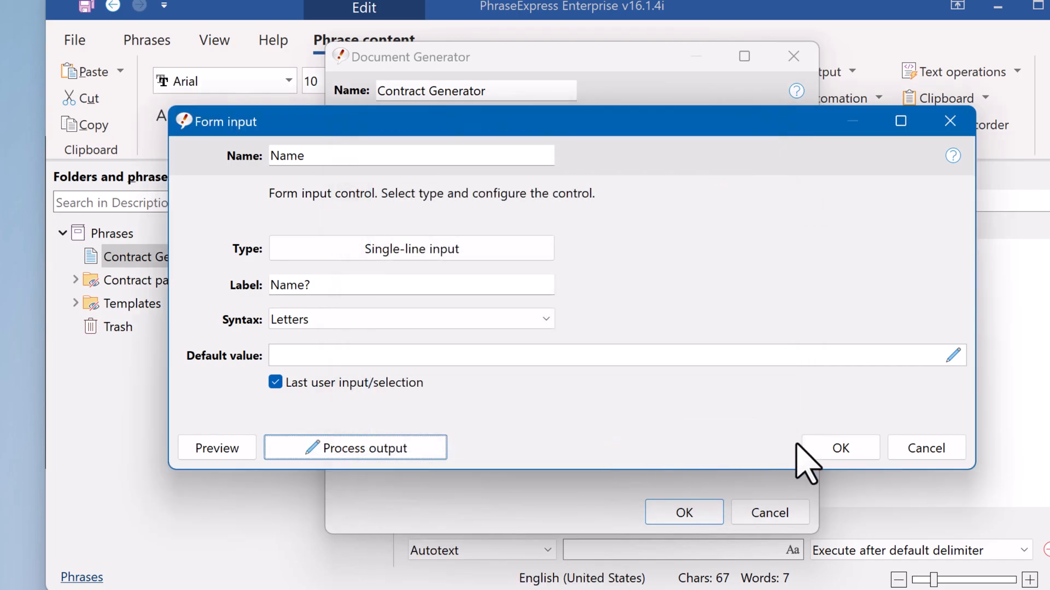
{"action": "left_click", "coordinate": [842, 450]}
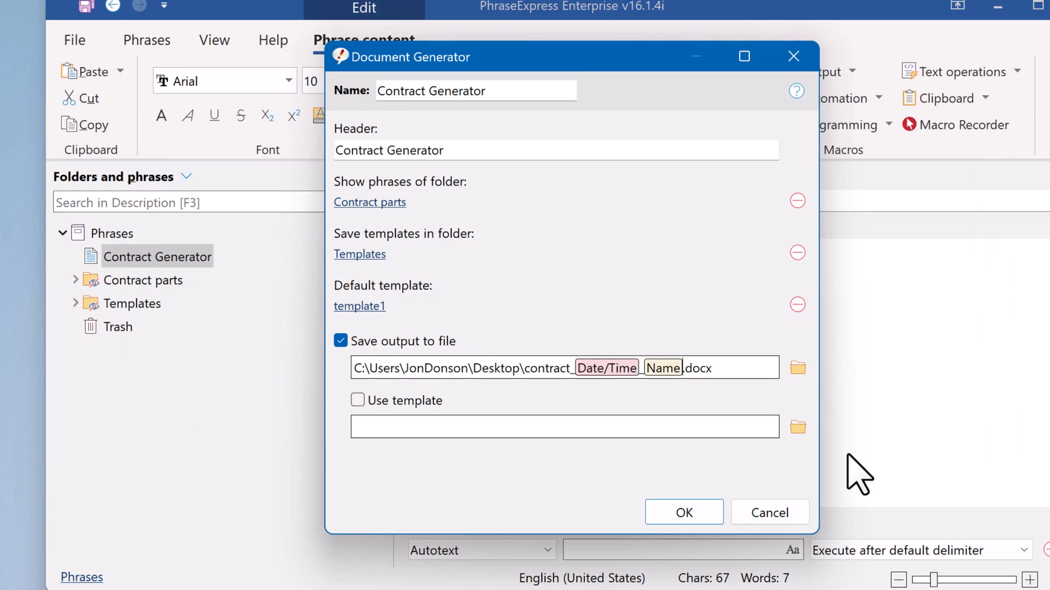
Step: Enable a template for the output file, choose the Word template Normal, and save the Contract Generator macro settings
{"action": "left_click", "coordinate": [358, 400]}
{"action": "left_click", "coordinate": [799, 427]}
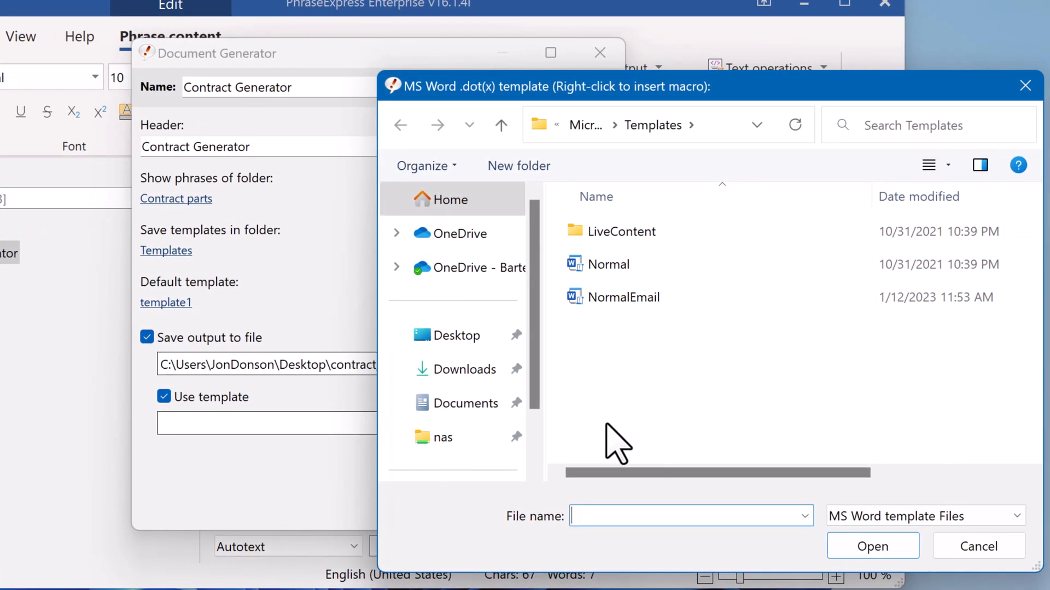
{"action": "left_click", "coordinate": [614, 264]}
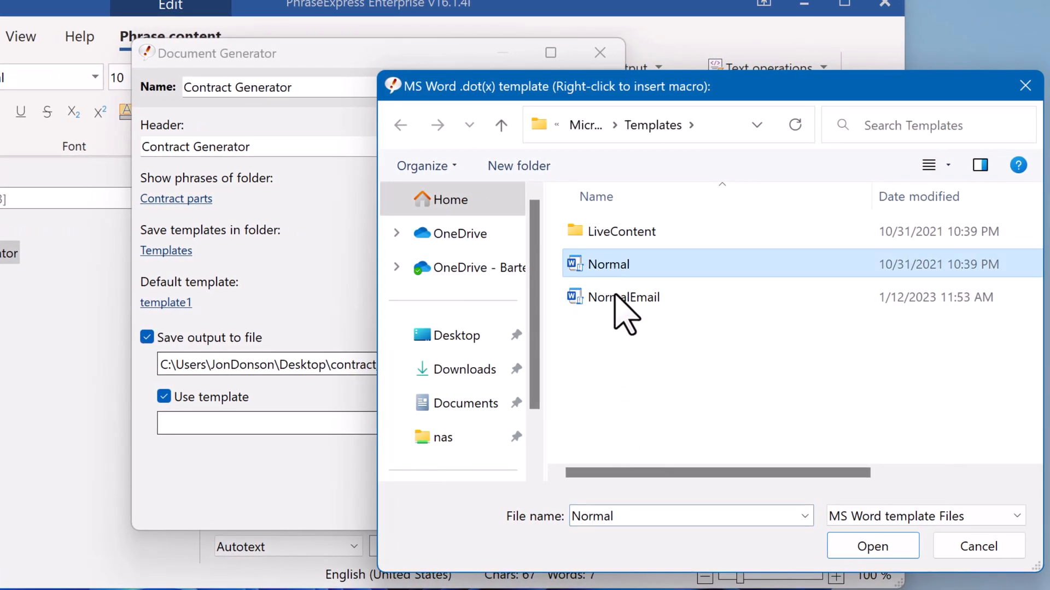
{"action": "left_click", "coordinate": [844, 547]}
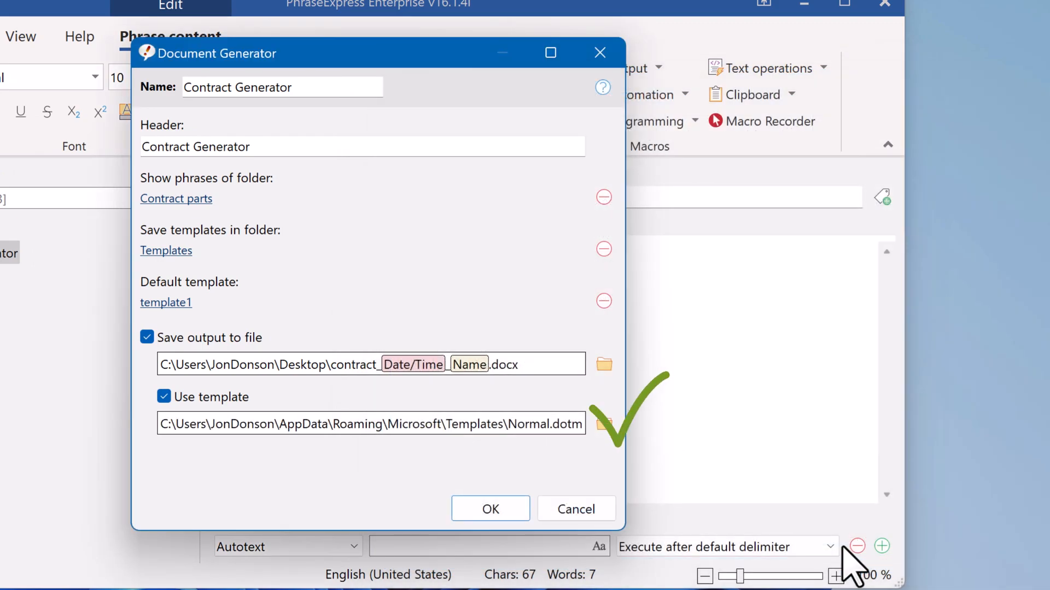
{"action": "left_click", "coordinate": [510, 506]}
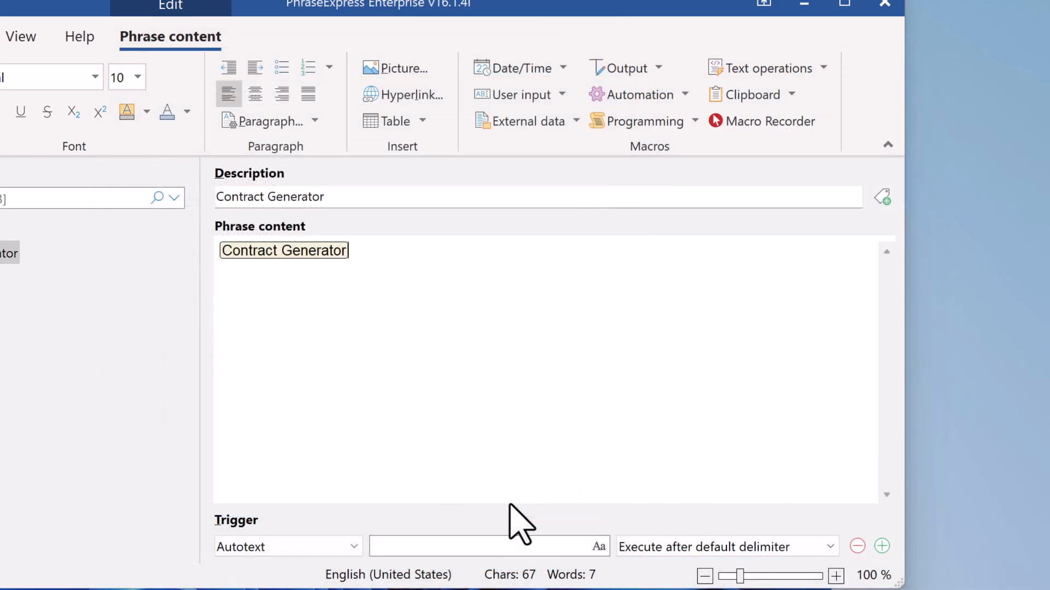